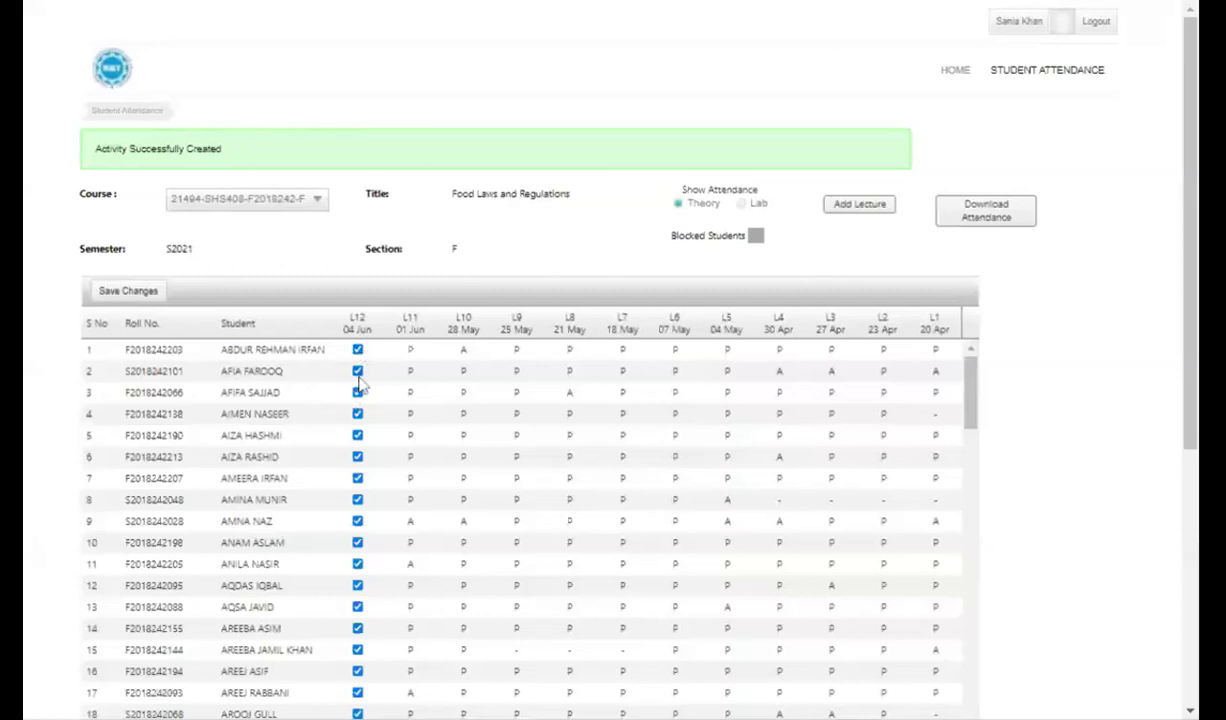
# - Mark the students in rows 2 and 3 absent for lecture L12 on 04 Jun
pyautogui.click(357, 371)
pyautogui.click(357, 392)
pyautogui.hotkey('ctrl', '+')
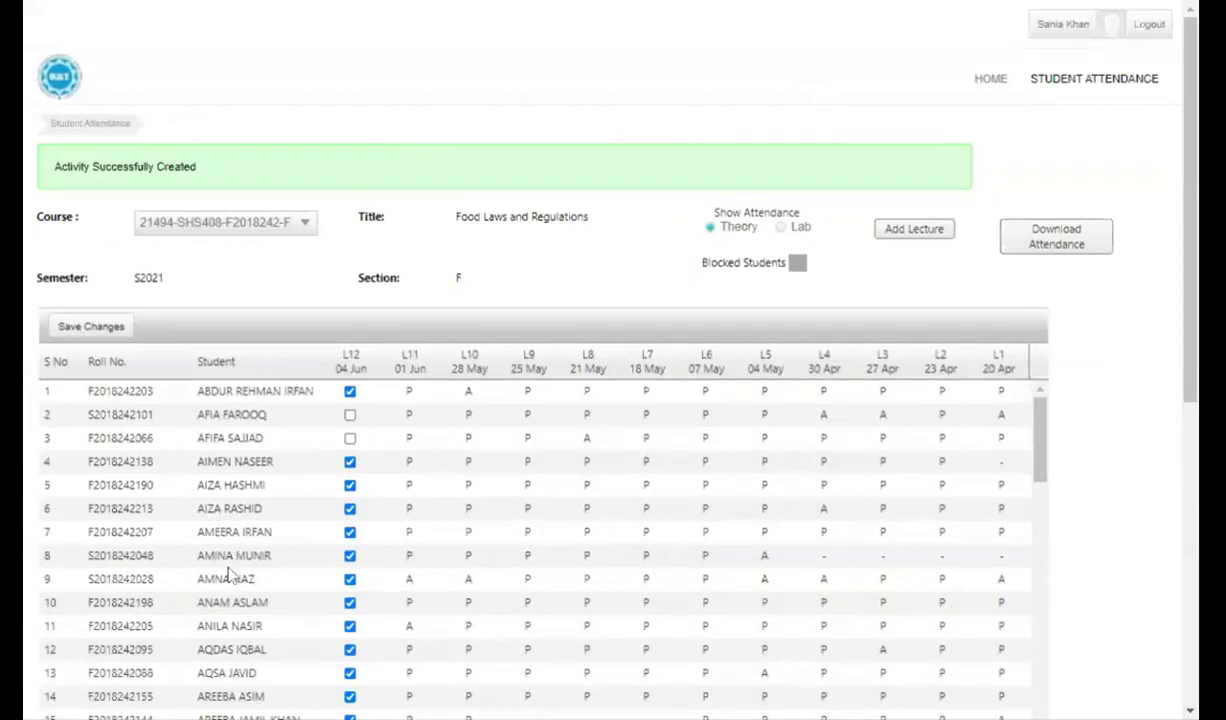
# - Mark the students in rows 9, 15, 18, 21 and 22 absent for lecture L12
pyautogui.scroll(-3, 449, 577)
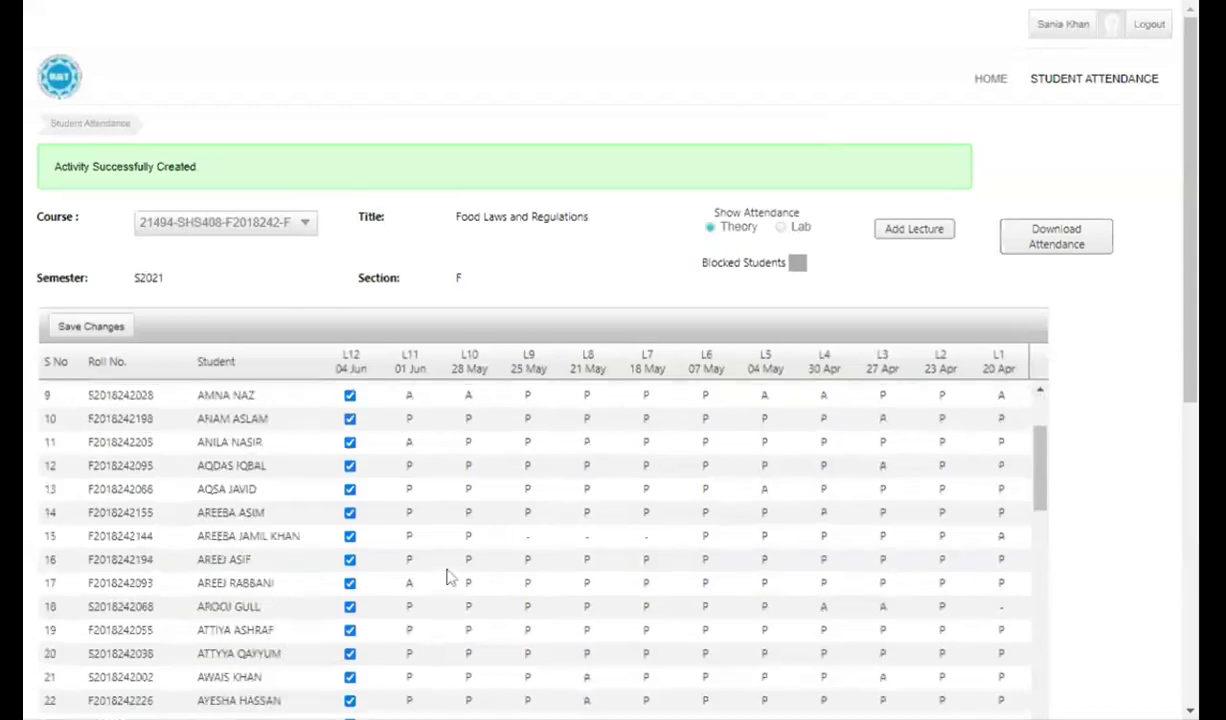
pyautogui.scroll(2, 800, 530)
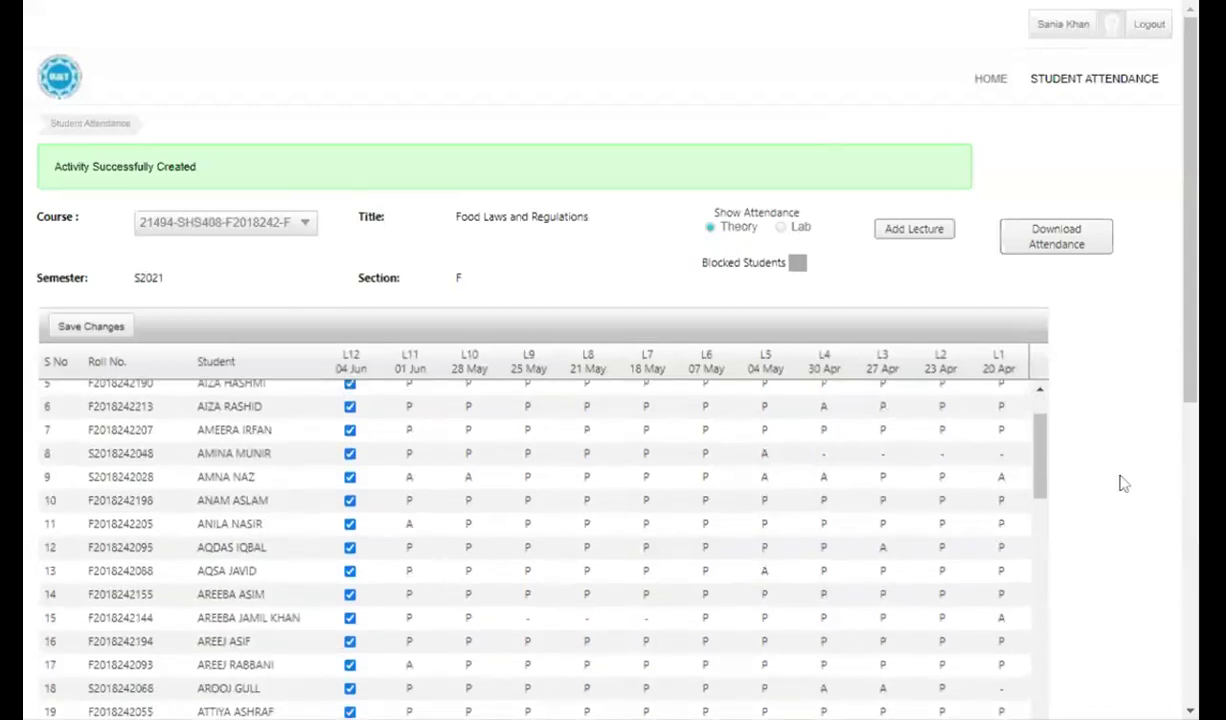
pyautogui.scroll(-1, 1123, 483)
pyautogui.scroll(-2, 1123, 483)
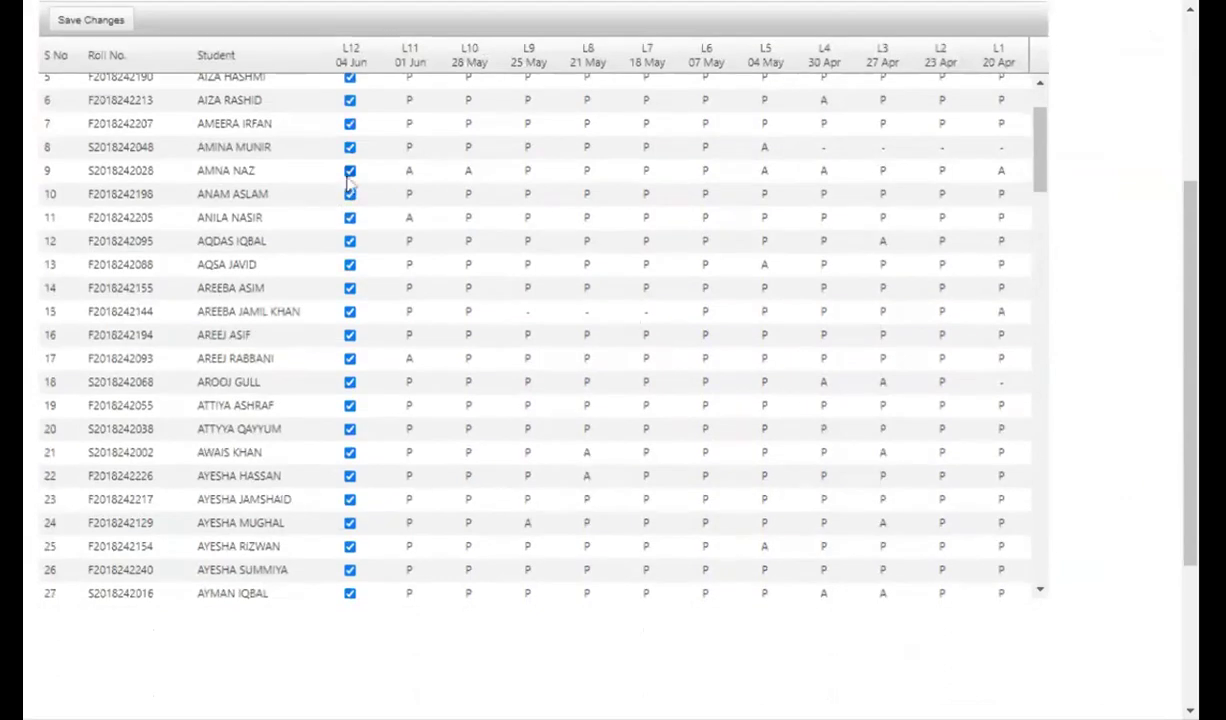
pyautogui.click(350, 171)
pyautogui.click(350, 311)
pyautogui.click(350, 382)
pyautogui.click(350, 452)
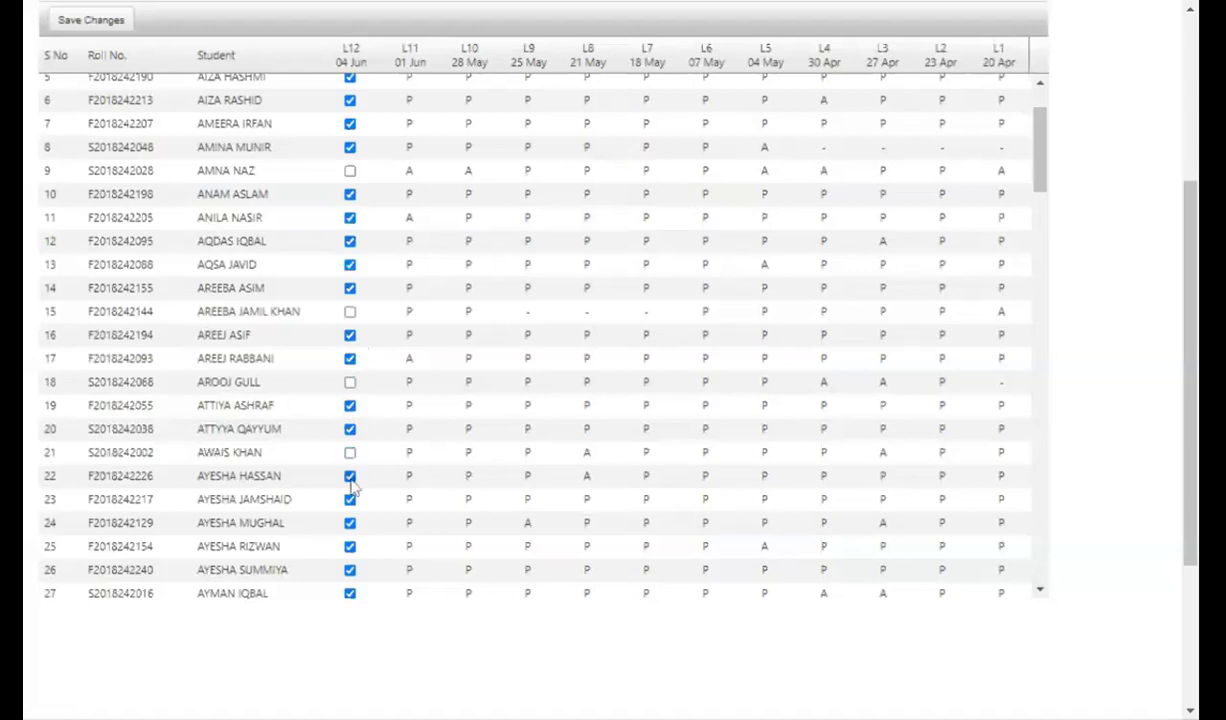
pyautogui.click(350, 475)
# - Mark the student in row 29 absent for lecture L12, keeping row 27 present
pyautogui.scroll(-3, 360, 525)
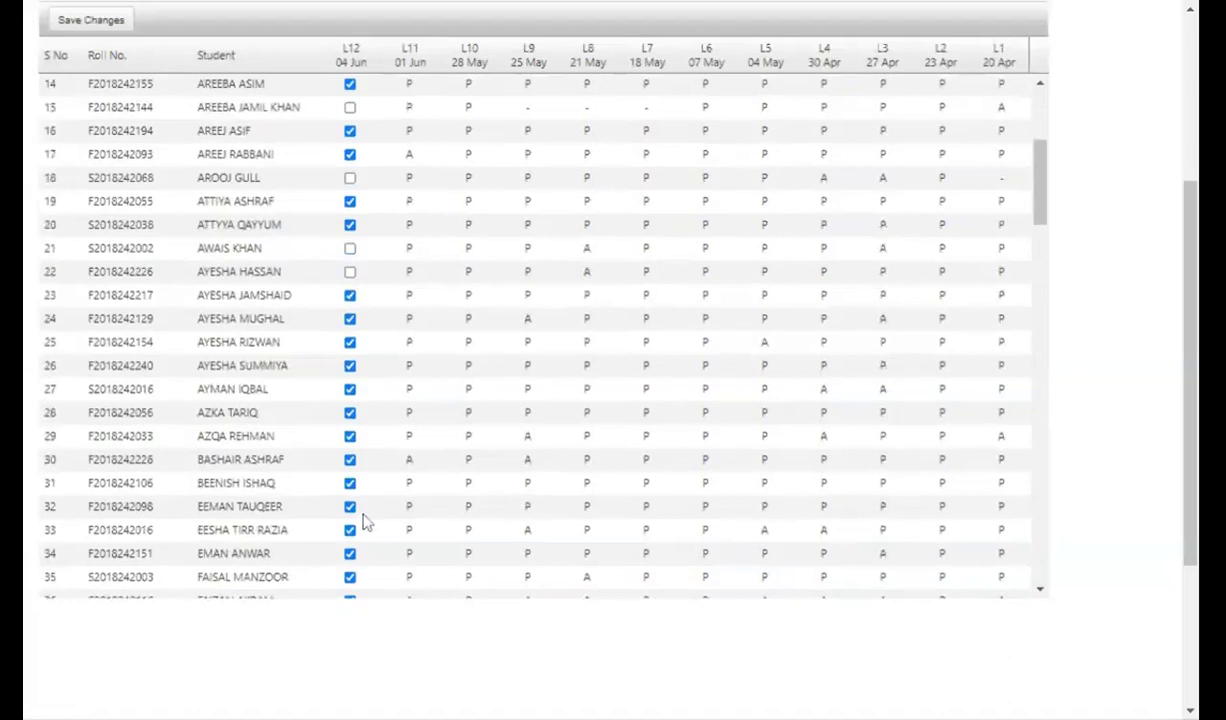
pyautogui.click(350, 389)
pyautogui.click(350, 389)
pyautogui.click(350, 436)
# - Mark the students in rows 33, 35, 36, 43 and 44 absent for lecture L12
pyautogui.scroll(-3, 308, 473)
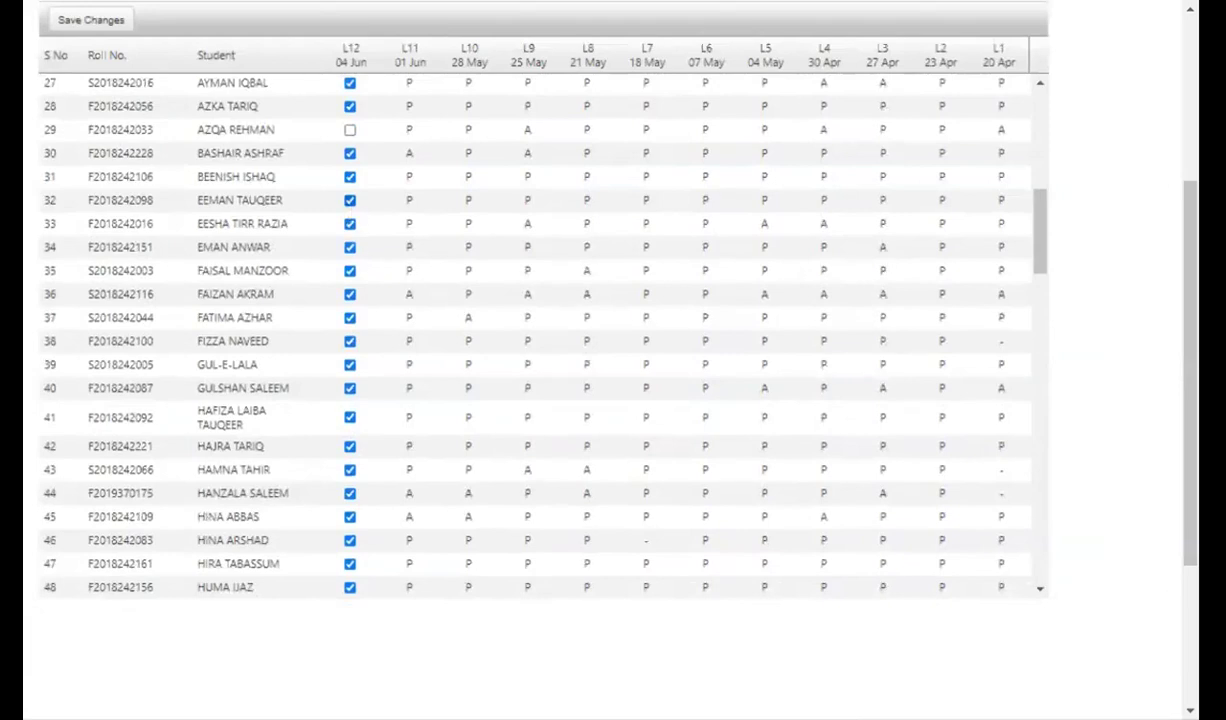
pyautogui.click(350, 224)
pyautogui.click(350, 270)
pyautogui.click(350, 294)
pyautogui.click(350, 469)
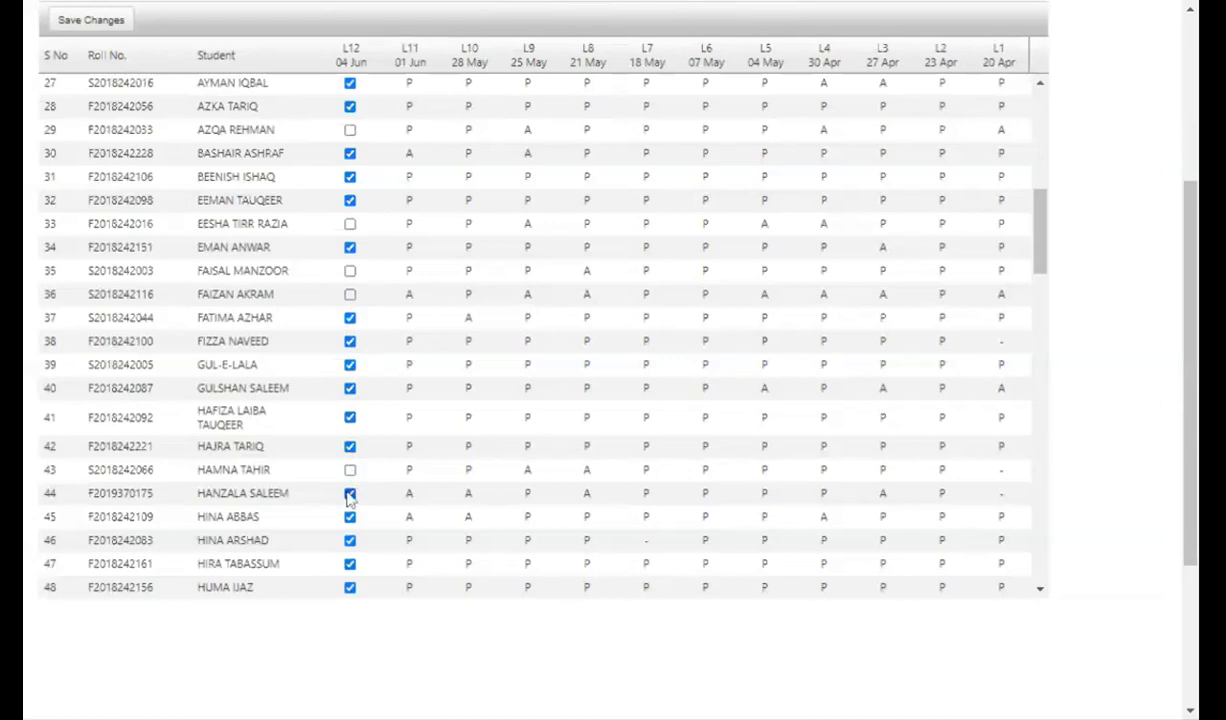
pyautogui.click(349, 494)
# - Mark the students in rows 48 and 64 absent for lecture L12, keeping row 73 present
pyautogui.scroll(-2, 337, 505)
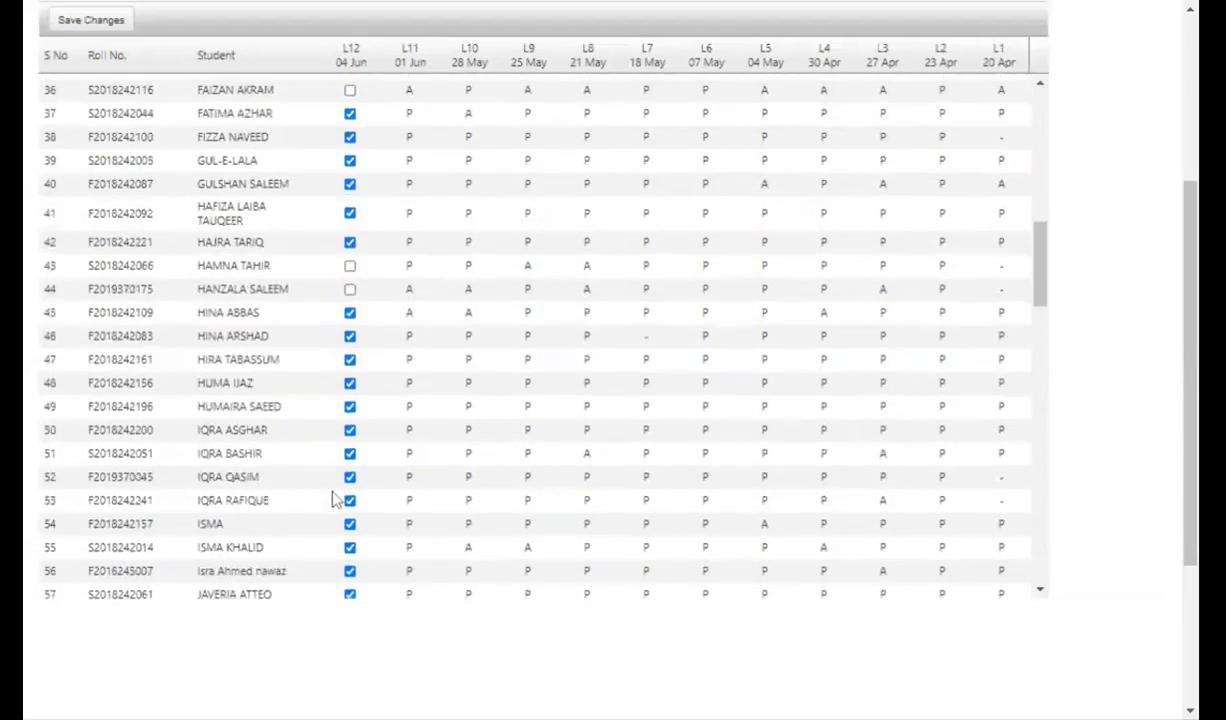
pyautogui.scroll(-1, 337, 500)
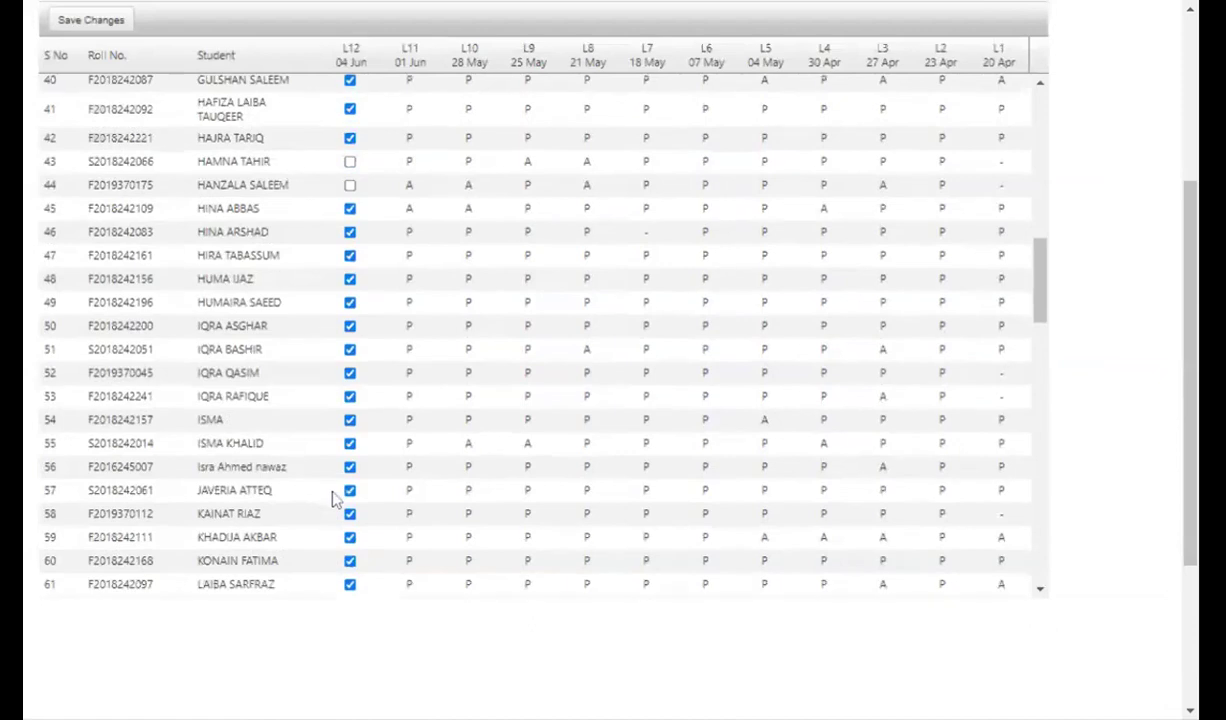
pyautogui.scroll(-1, 334, 498)
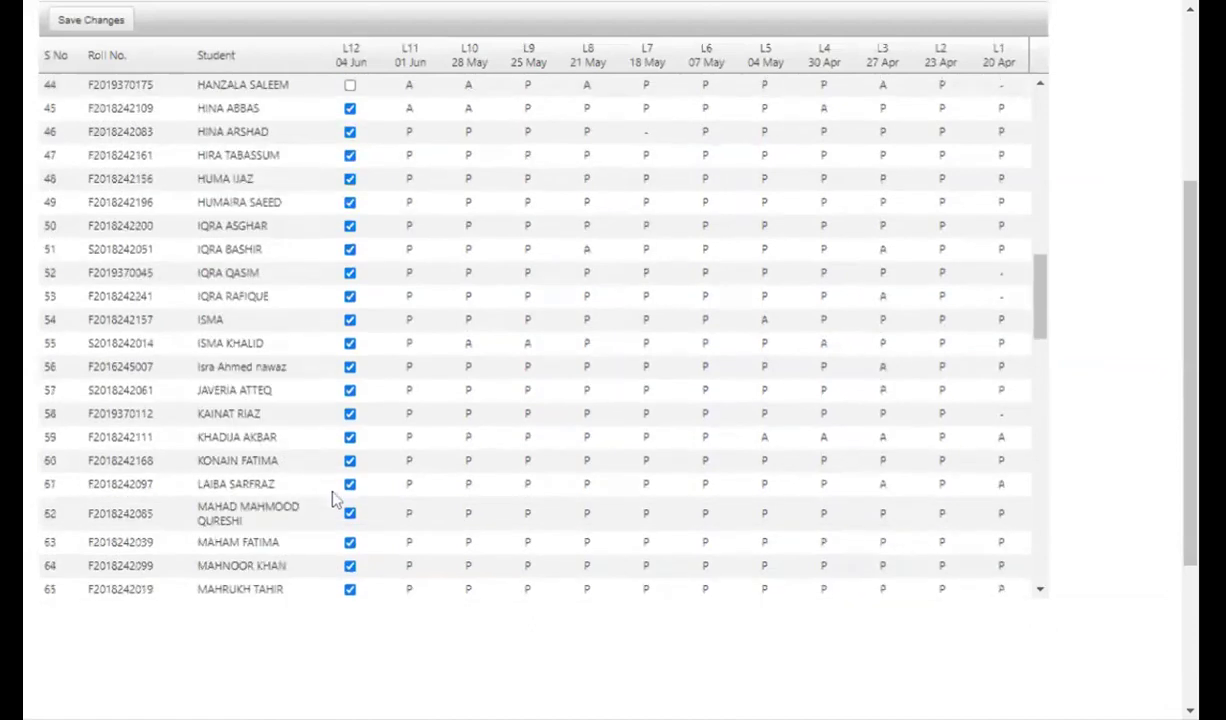
pyautogui.click(350, 180)
pyautogui.scroll(-5, 318, 440)
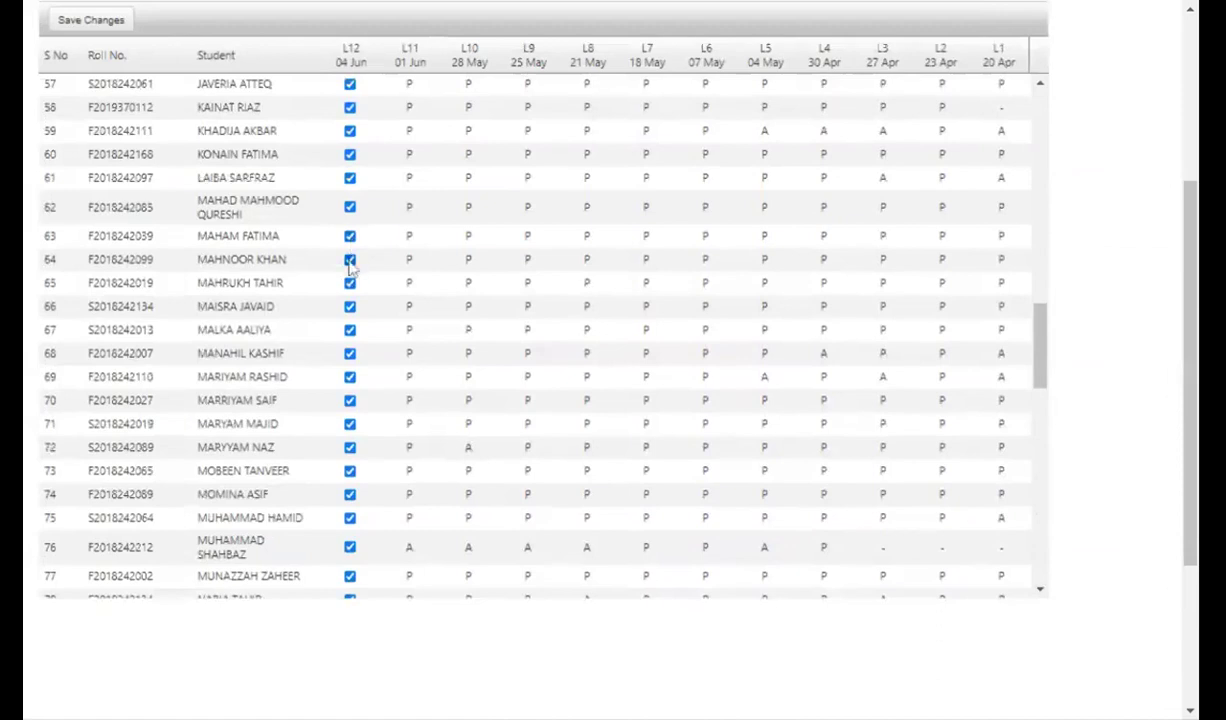
pyautogui.click(350, 260)
pyautogui.click(350, 472)
pyautogui.click(351, 472)
# - Mark the students in rows 76, 78 and 86 absent for lecture L12, keeping row 75 present
pyautogui.scroll(-5, 350, 513)
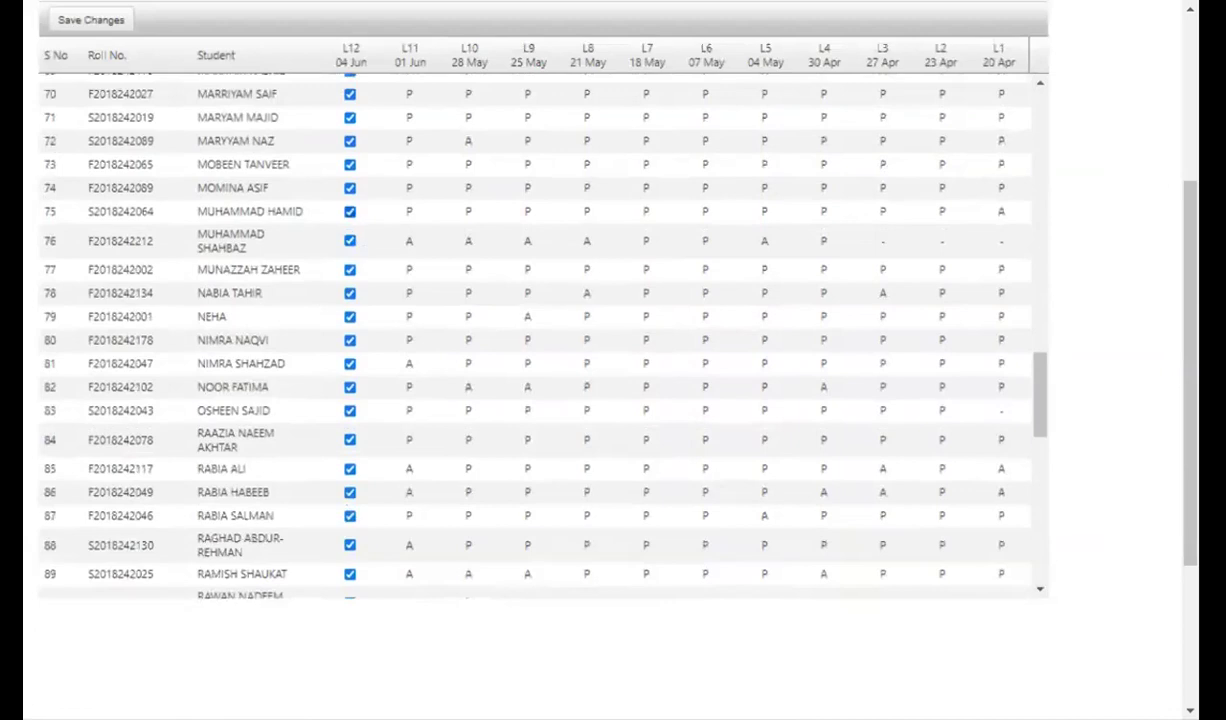
pyautogui.click(350, 211)
pyautogui.click(350, 212)
pyautogui.click(350, 244)
pyautogui.click(350, 293)
pyautogui.scroll(-4, 301, 432)
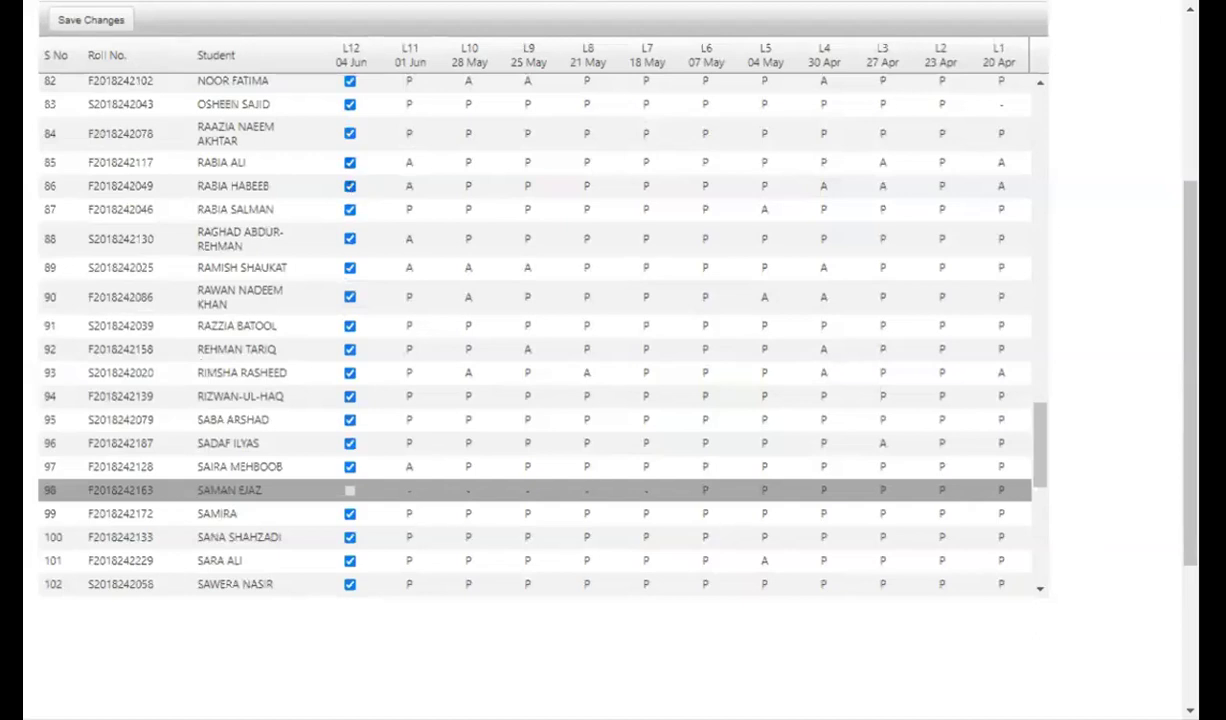
pyautogui.click(350, 186)
pyautogui.scroll(-1, 338, 385)
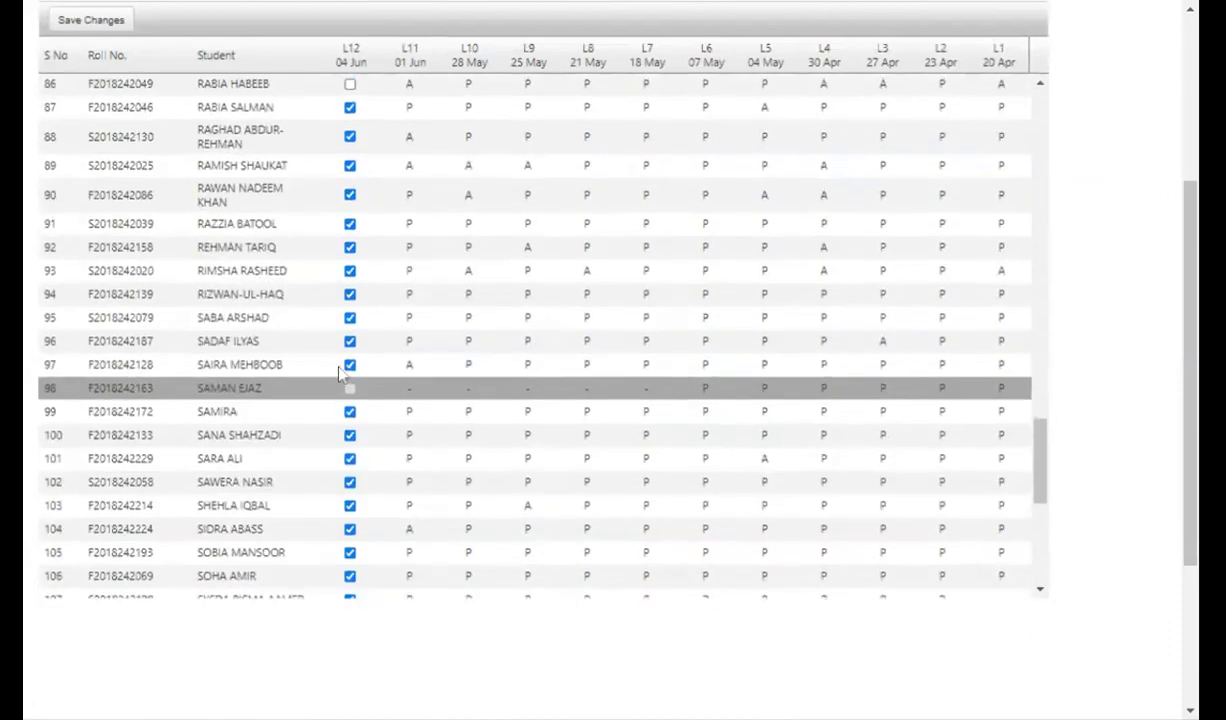
pyautogui.scroll(-2, 338, 372)
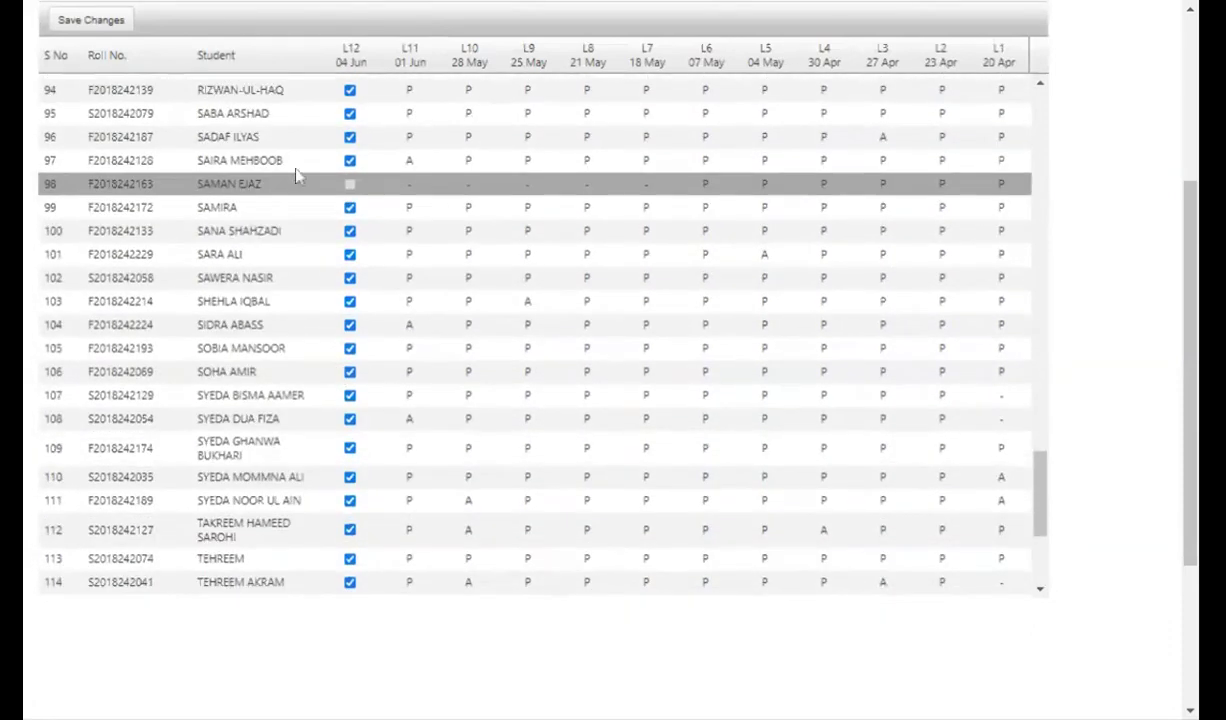
pyautogui.click(349, 113)
pyautogui.click(349, 113)
pyautogui.click(349, 231)
pyautogui.click(349, 231)
# - Mark the students in rows 107 and 111 absent for lecture L12
pyautogui.scroll(-1, 350, 262)
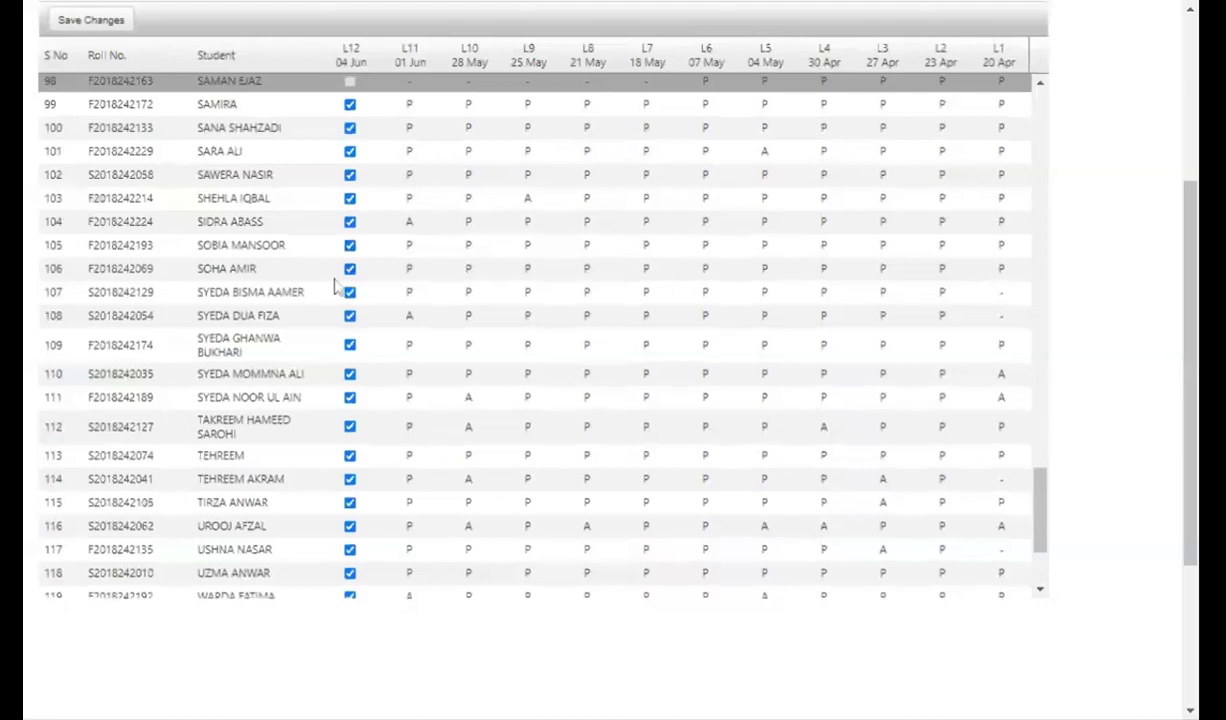
pyautogui.scroll(-2, 335, 287)
pyautogui.scroll(-2, 335, 287)
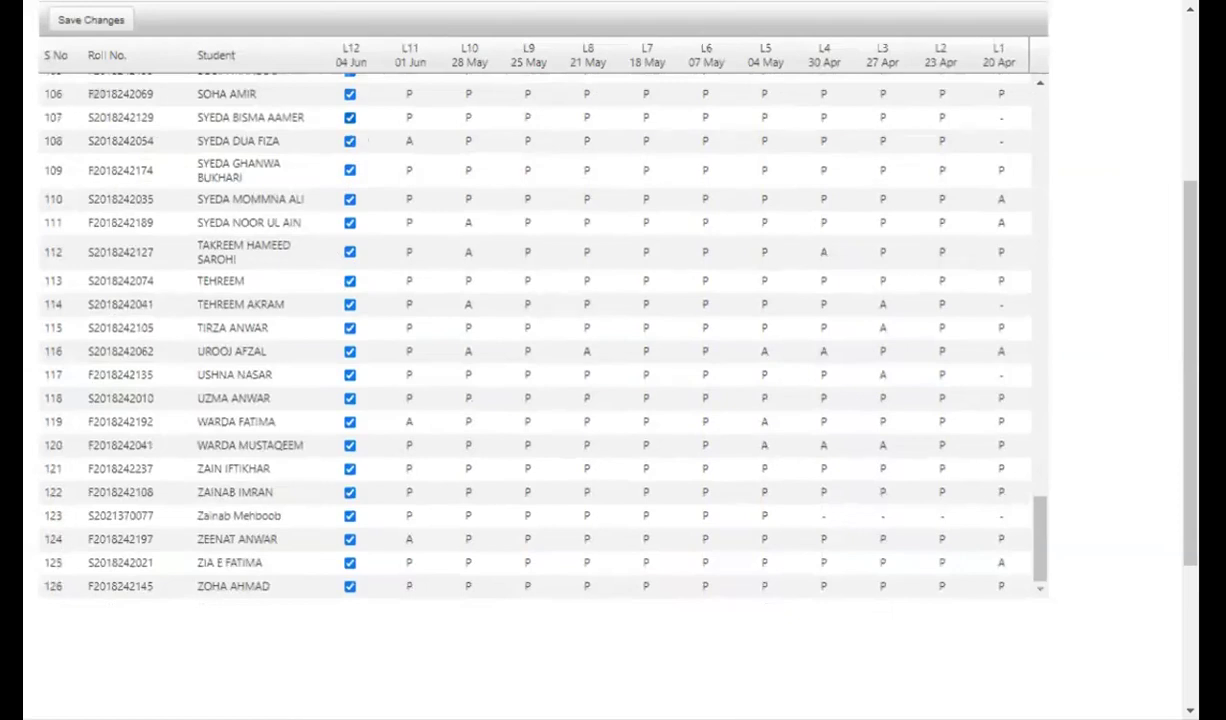
pyautogui.click(350, 117)
pyautogui.click(349, 222)
# - Mark the students in rows 114, 116, 117 and 120 absent for L12, keeping rows 112 and 118 present
pyautogui.scroll(-1, 287, 246)
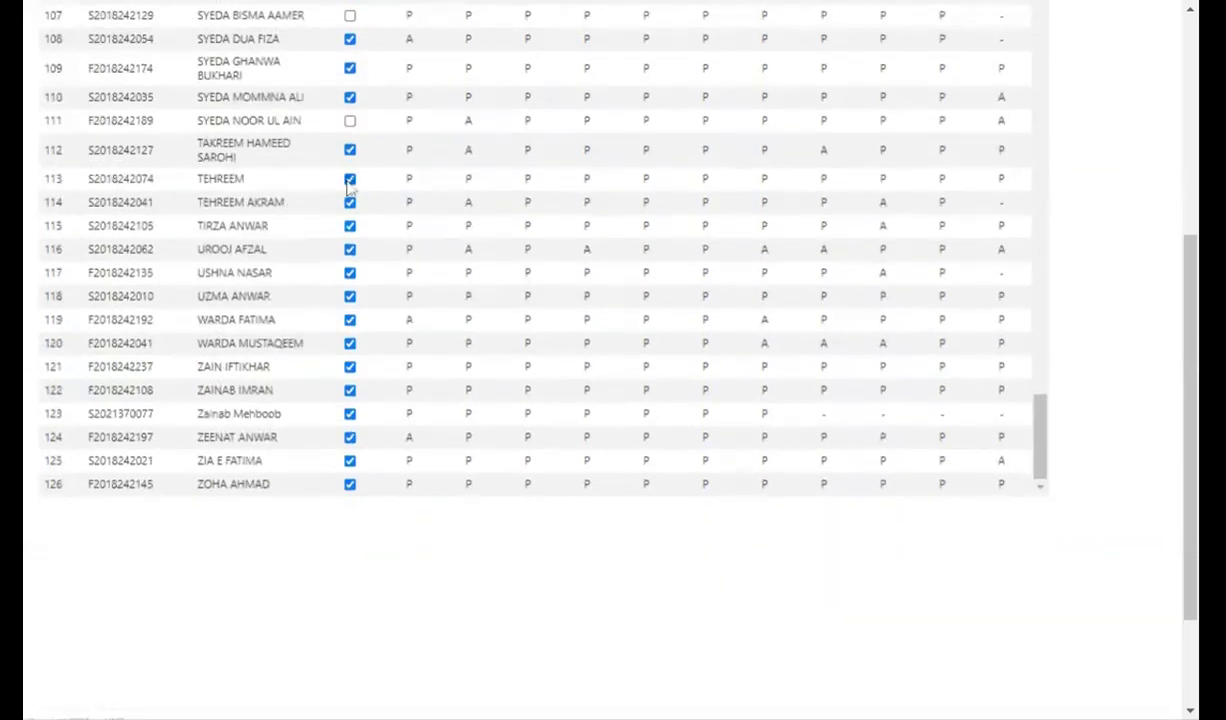
pyautogui.click(350, 150)
pyautogui.click(350, 150)
pyautogui.click(350, 203)
pyautogui.click(350, 250)
pyautogui.click(350, 273)
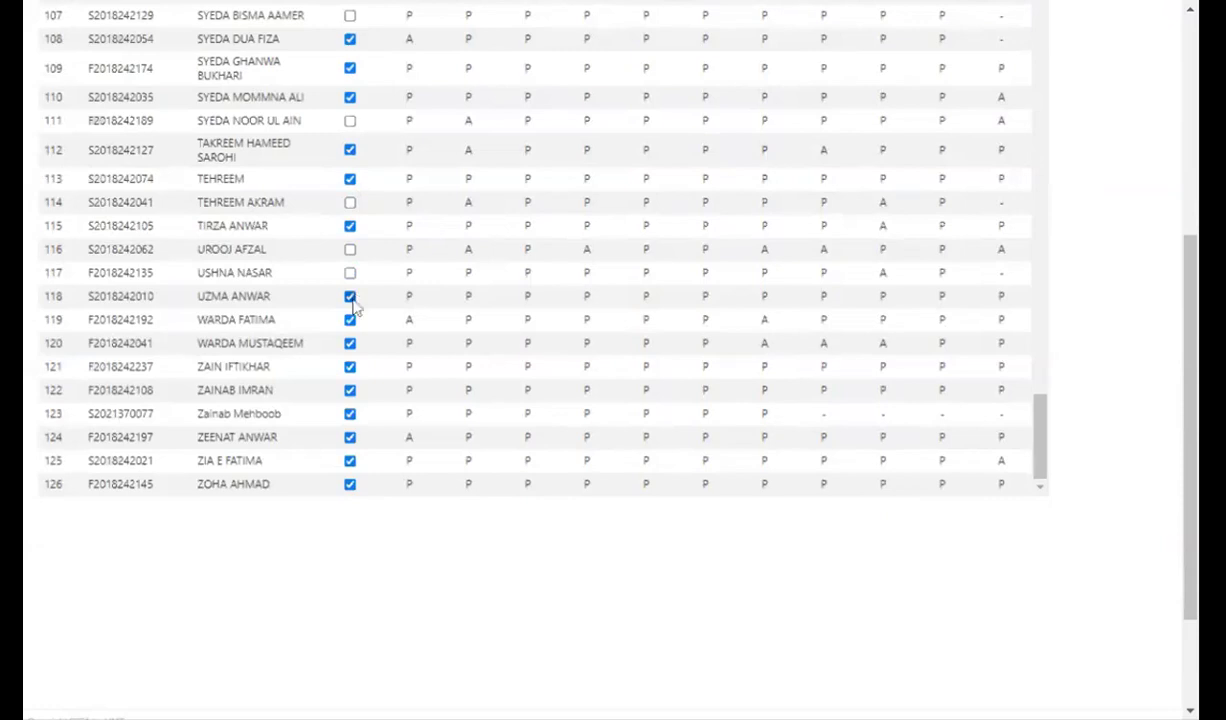
pyautogui.click(351, 299)
pyautogui.click(350, 298)
pyautogui.click(350, 343)
# - Review the L12 attendance marks throughout the student list
pyautogui.scroll(15, 268, 320)
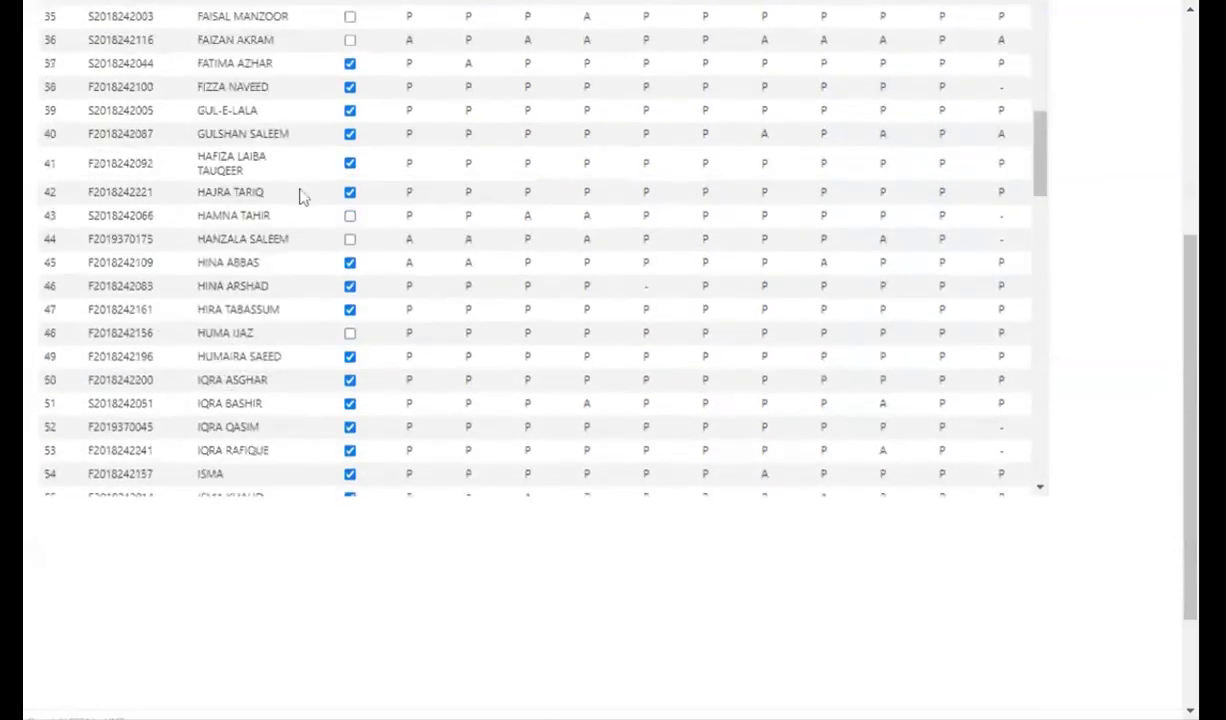
pyautogui.scroll(10, 340, 207)
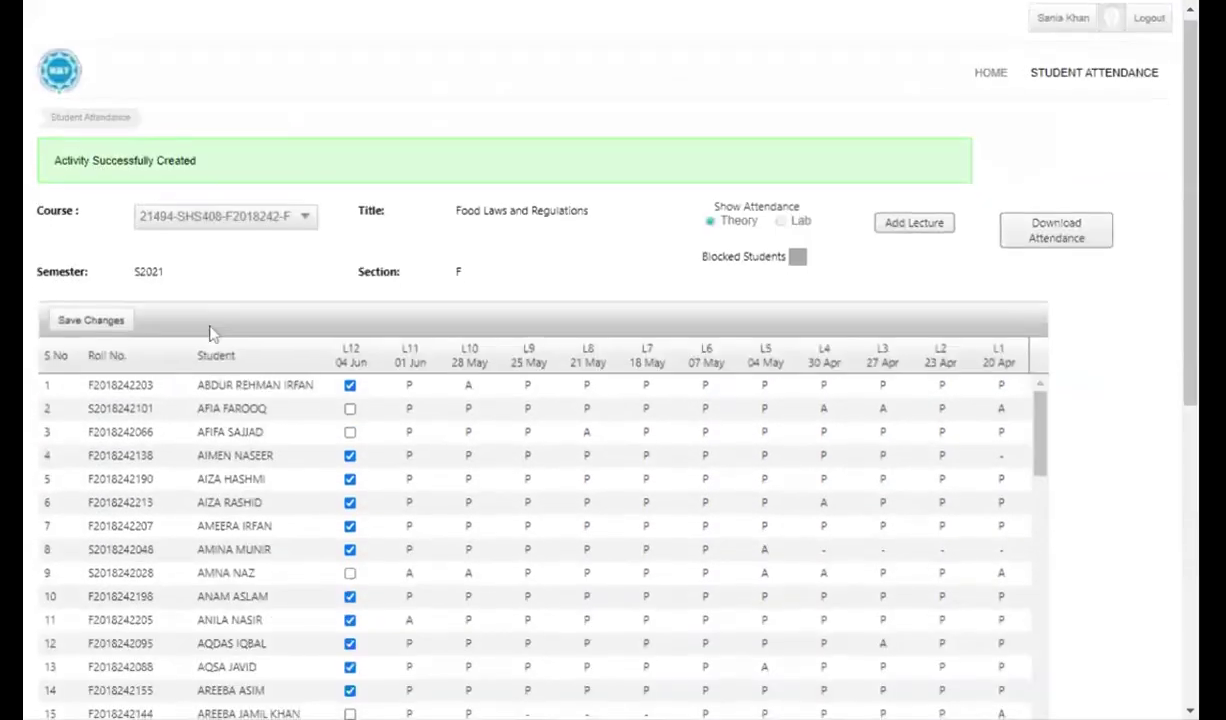
pyautogui.scroll(-2, 214, 331)
pyautogui.scroll(-7, 318, 338)
pyautogui.scroll(7, 309, 320)
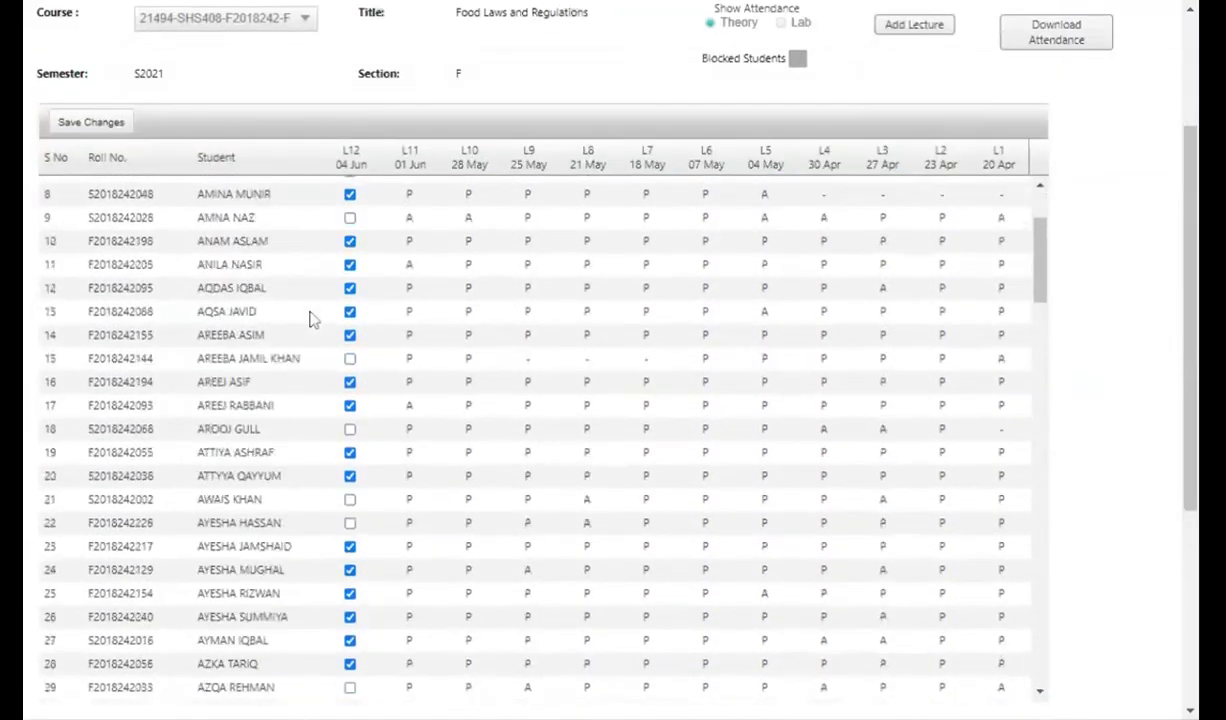
pyautogui.scroll(2, 309, 320)
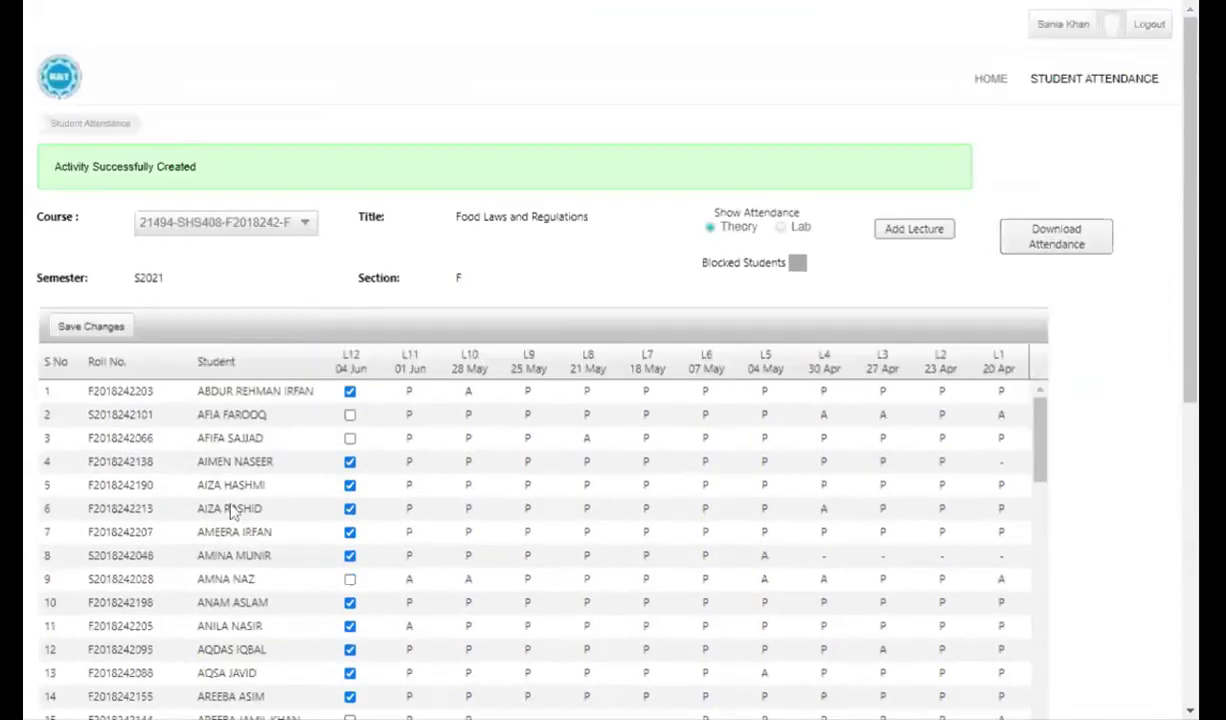
pyautogui.scroll(-1, 282, 504)
pyautogui.scroll(1, 282, 504)
pyautogui.scroll(-1, 260, 509)
pyautogui.scroll(1, 157, 484)
pyautogui.scroll(-1, 232, 447)
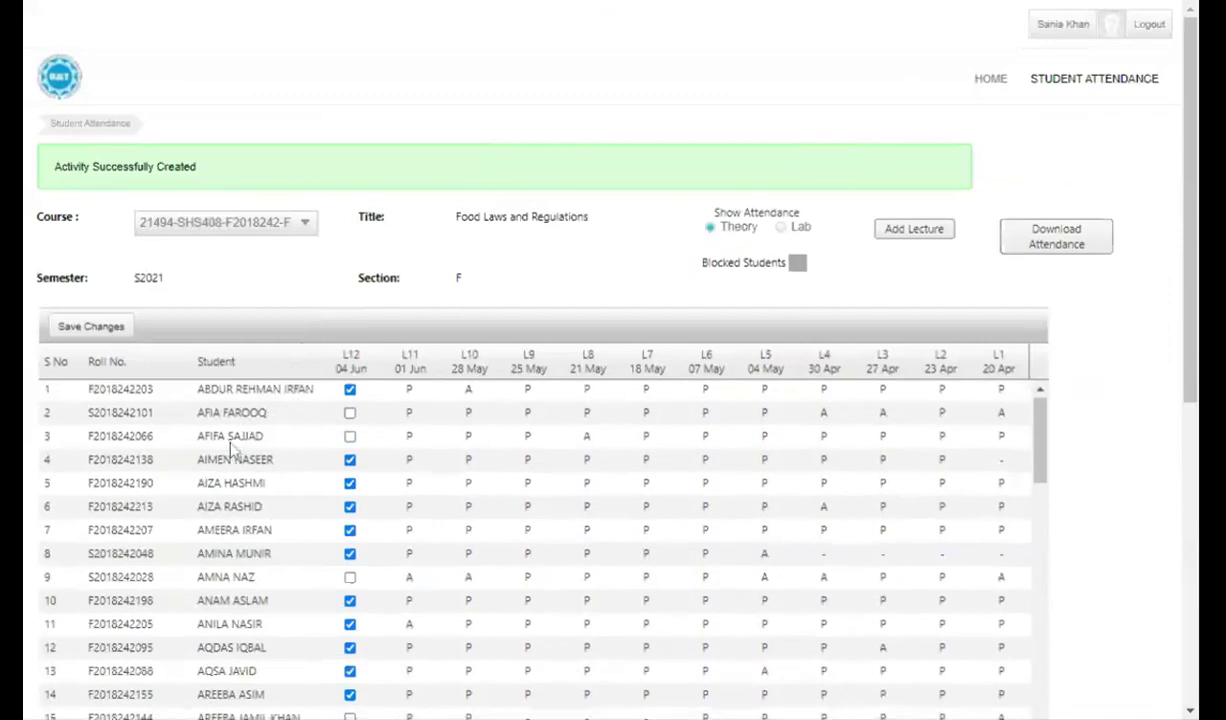
# - Save the L12 attendance changes for the Food Laws and Regulations course
pyautogui.scroll(-5, 232, 447)
pyautogui.click(92, 327)
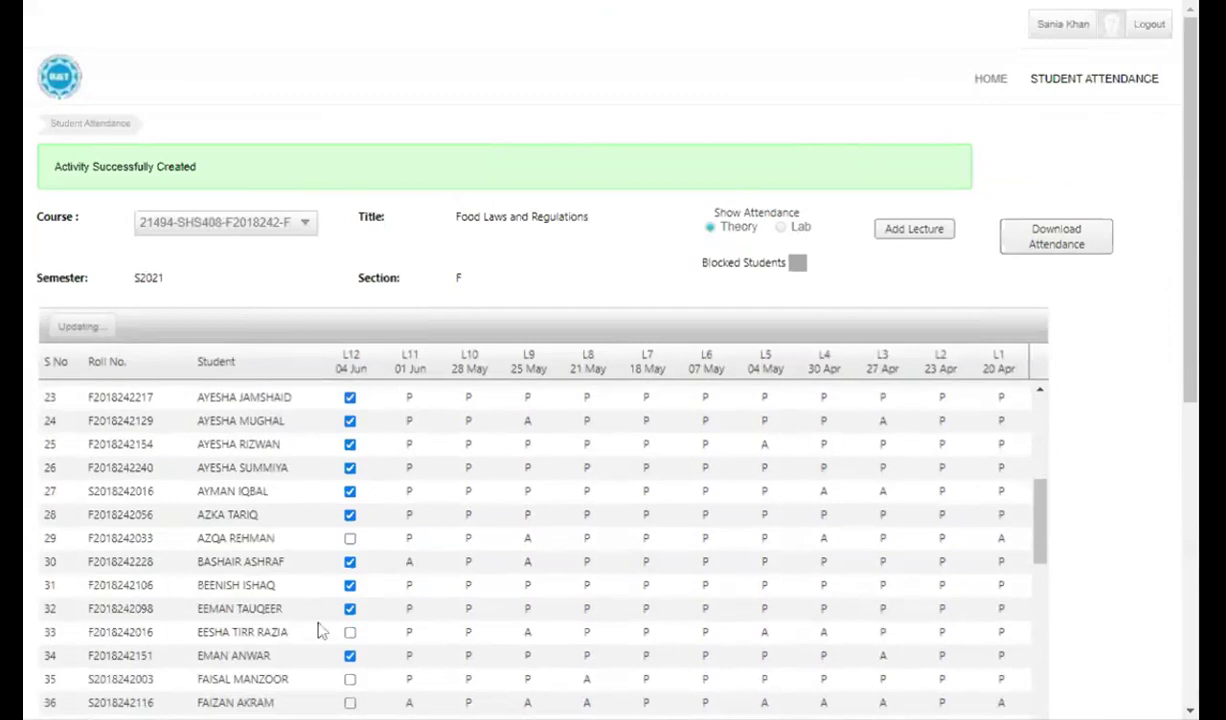
pyautogui.scroll(5, 200, 600)
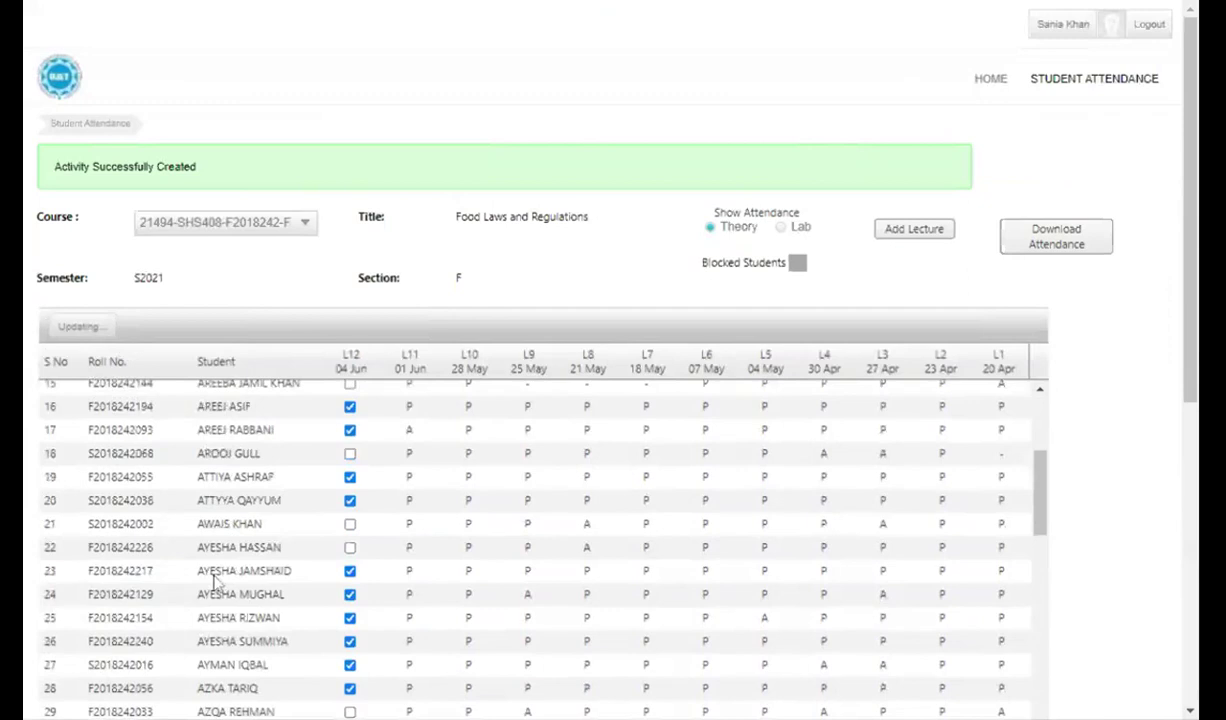
# - Mark the student in row 2 present for lecture L12
pyautogui.click(350, 414)
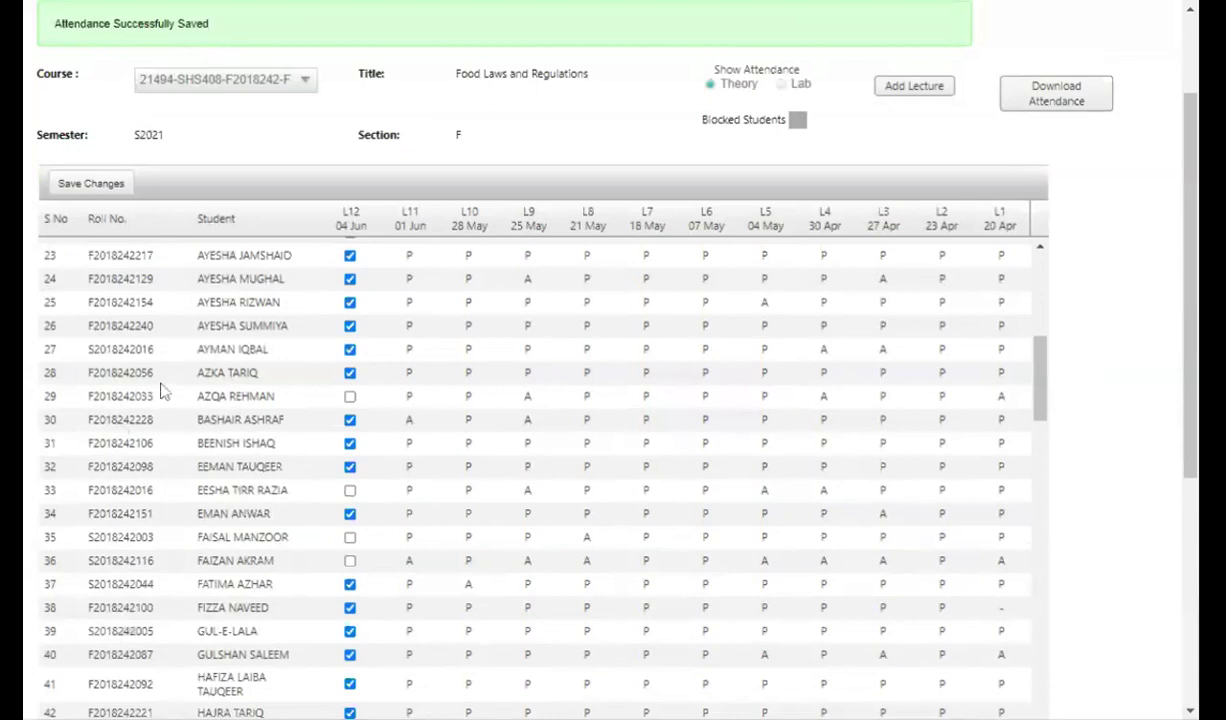
pyautogui.scroll(5, 245, 330)
pyautogui.scroll(1, 313, 378)
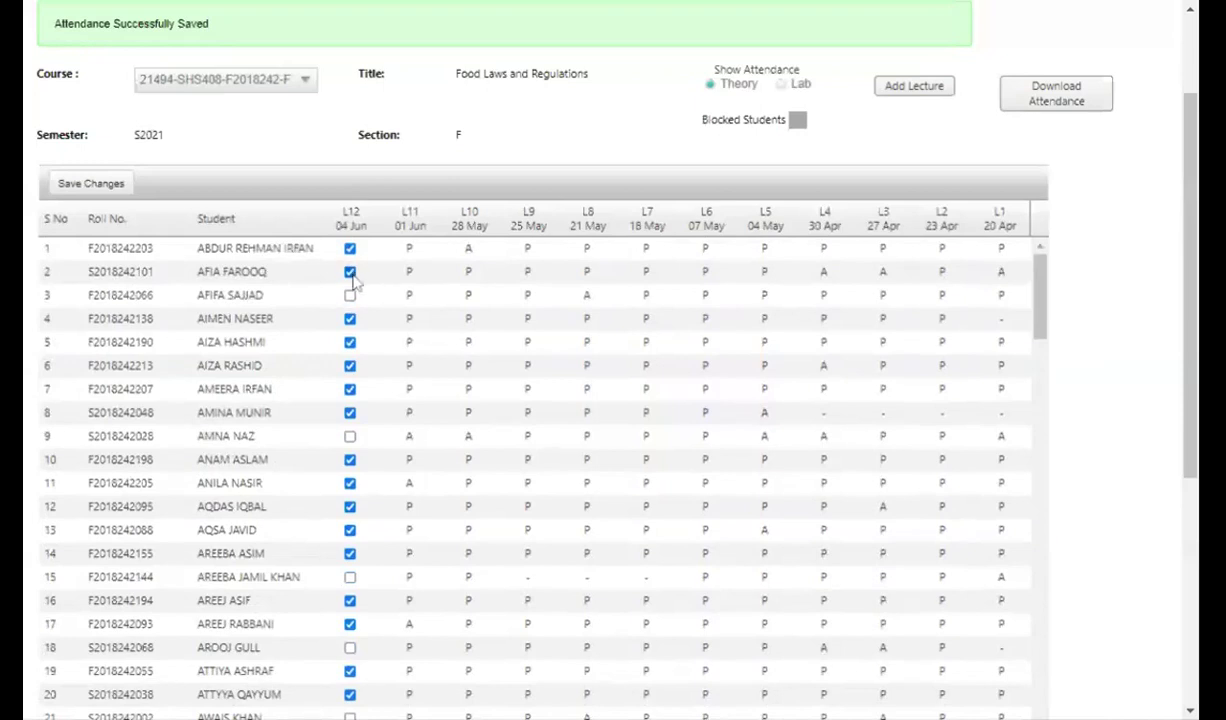
# - Mark the student in row 64 present for lecture L12 and save the attendance changes
pyautogui.scroll(-3, 213, 430)
pyautogui.scroll(-10, 285, 607)
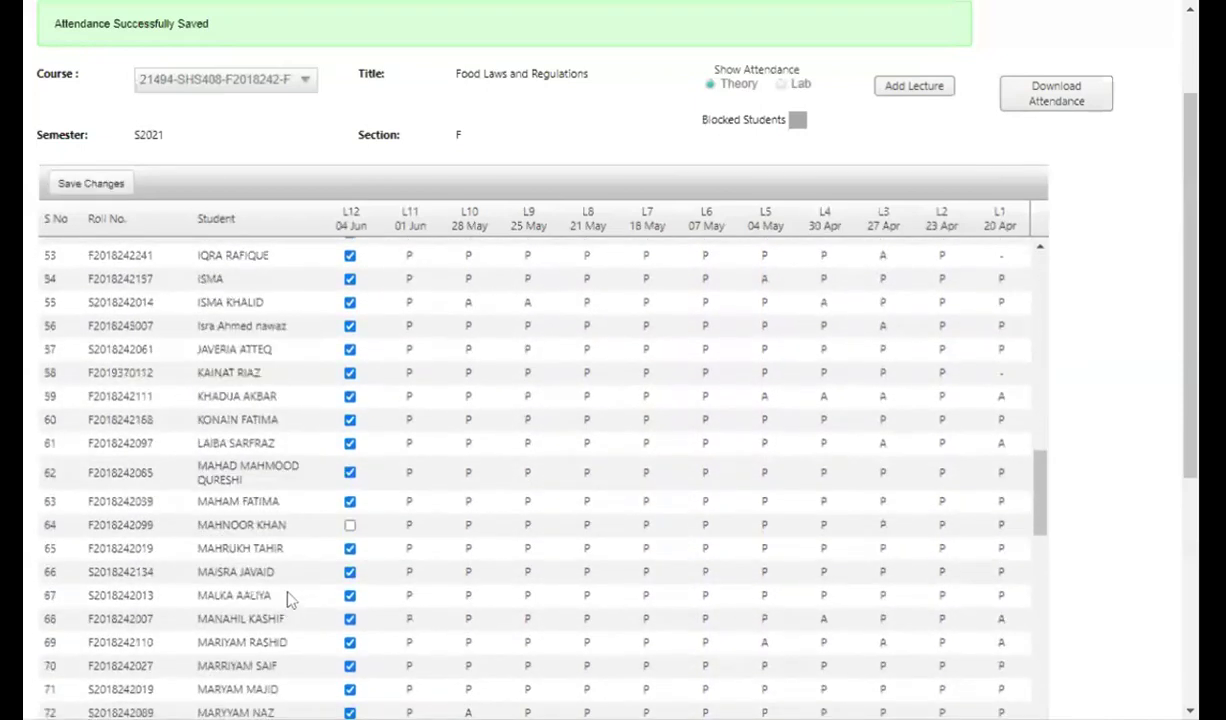
pyautogui.click(350, 524)
pyautogui.click(114, 190)
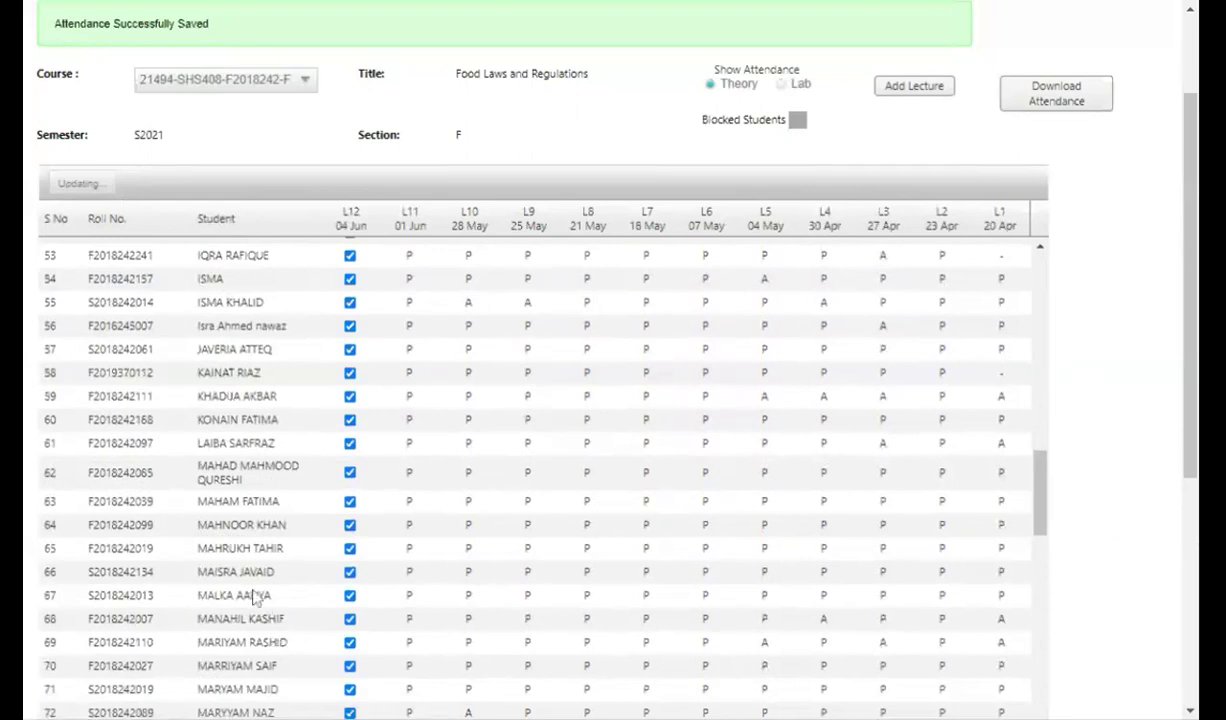
# - Check the L12 attendance marks in the saved list from the first to the last student
pyautogui.scroll(-1, 290, 505)
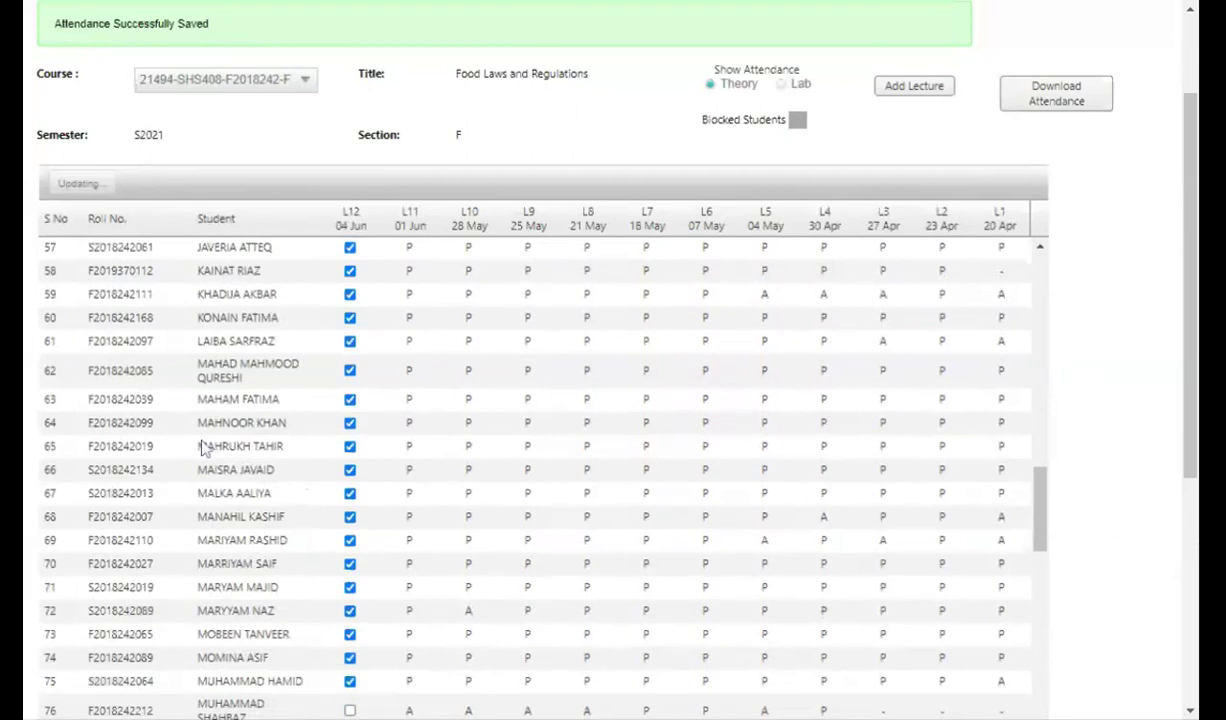
pyautogui.scroll(-3, 296, 497)
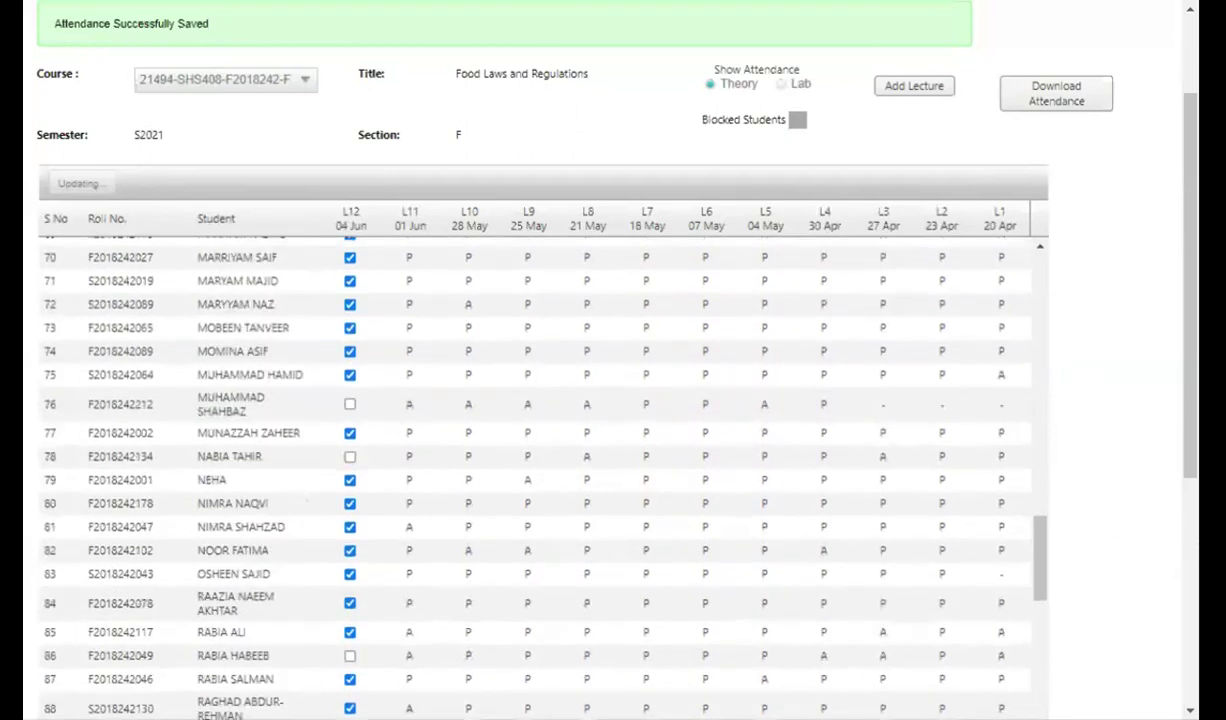
pyautogui.scroll(2, 279, 502)
pyautogui.scroll(-2, 280, 506)
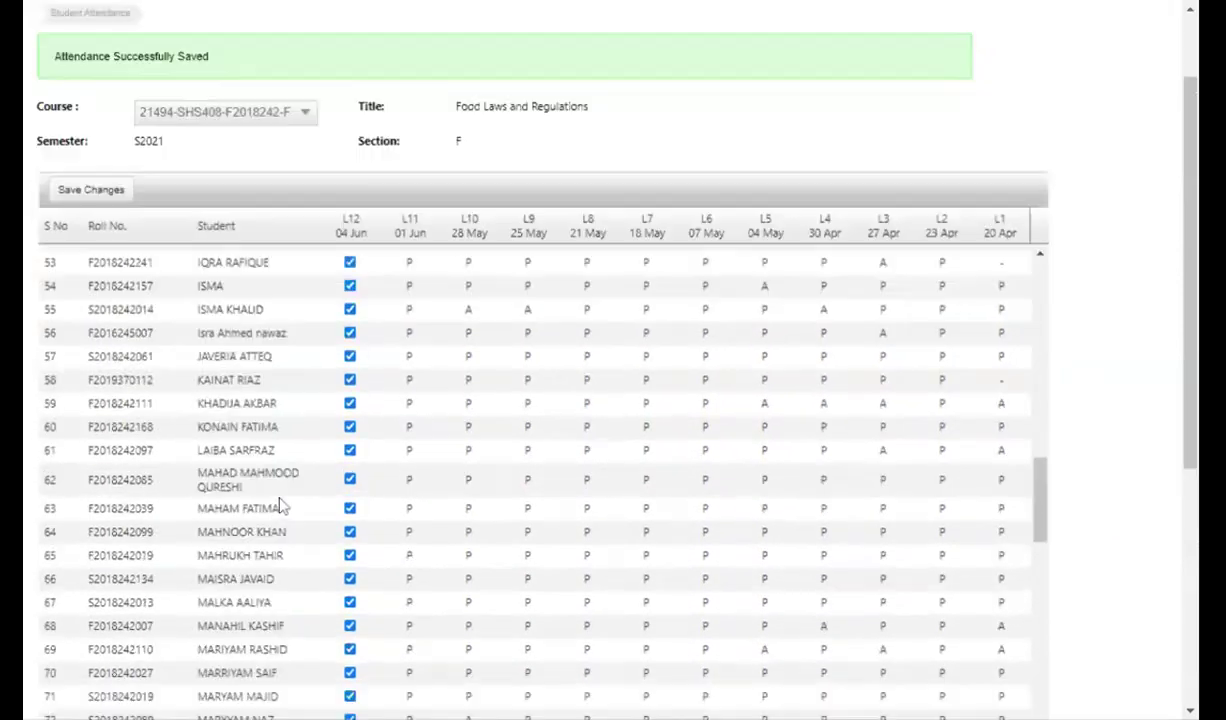
pyautogui.scroll(4, 280, 506)
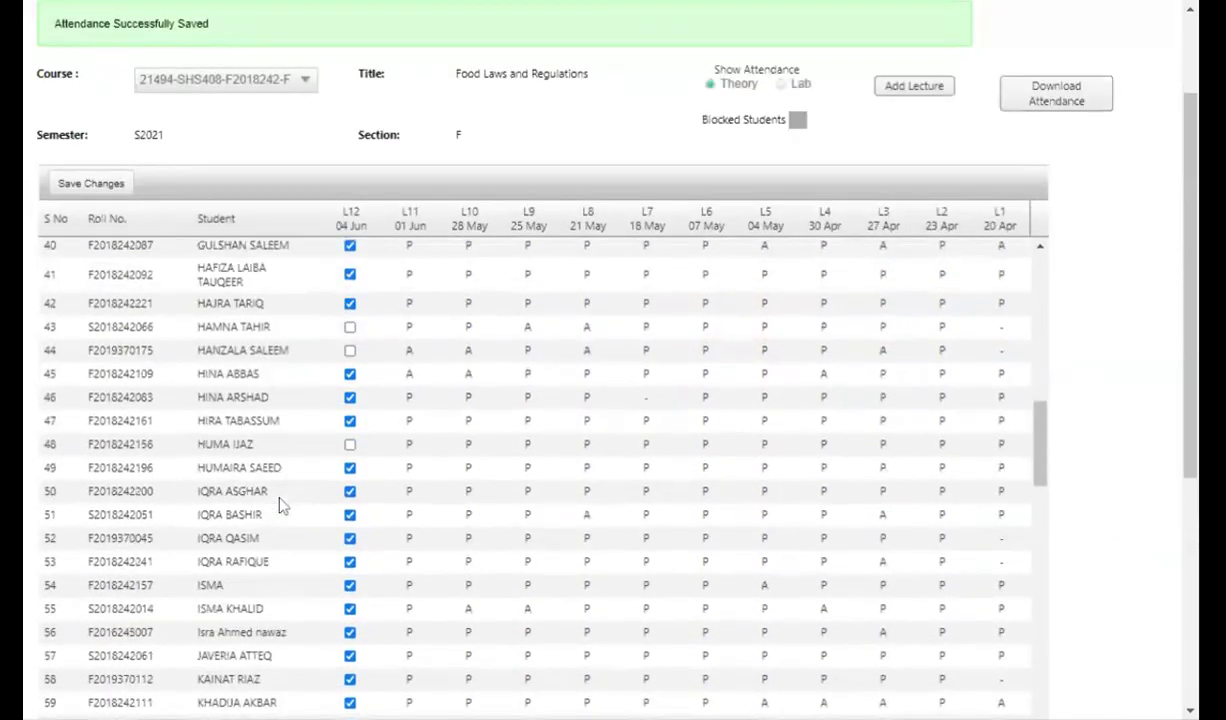
pyautogui.scroll(11, 280, 506)
pyautogui.scroll(2, 280, 506)
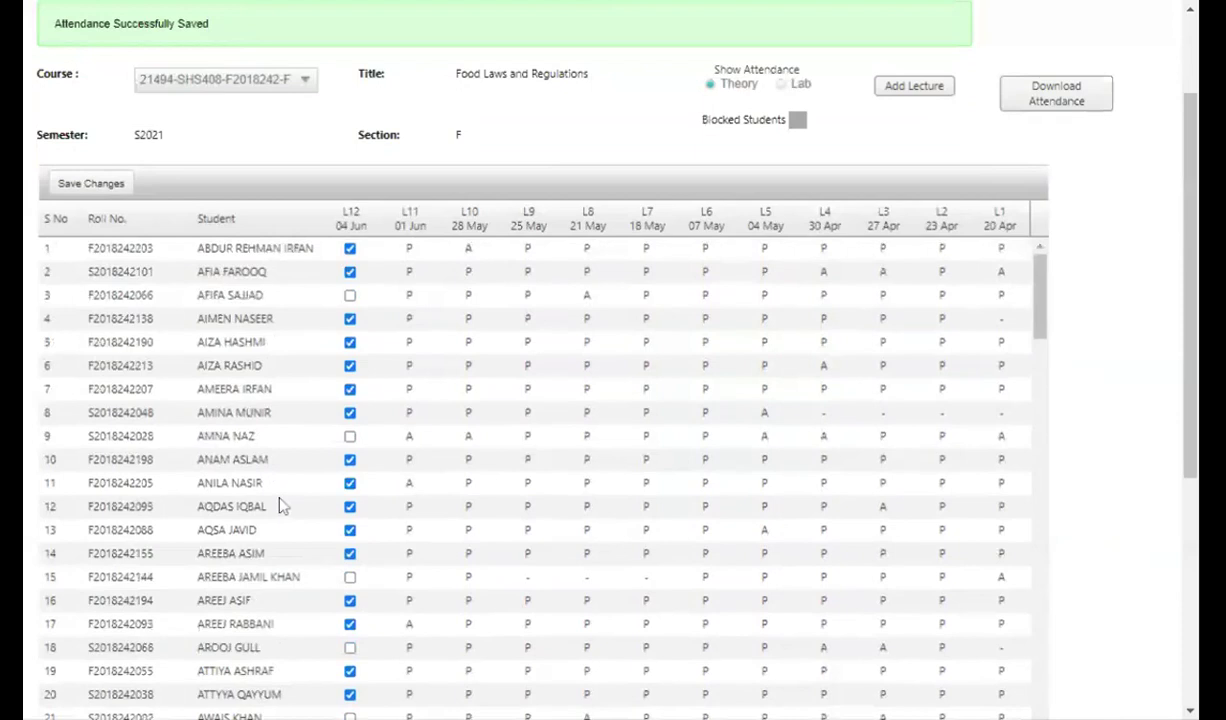
pyautogui.scroll(-20, 235, 489)
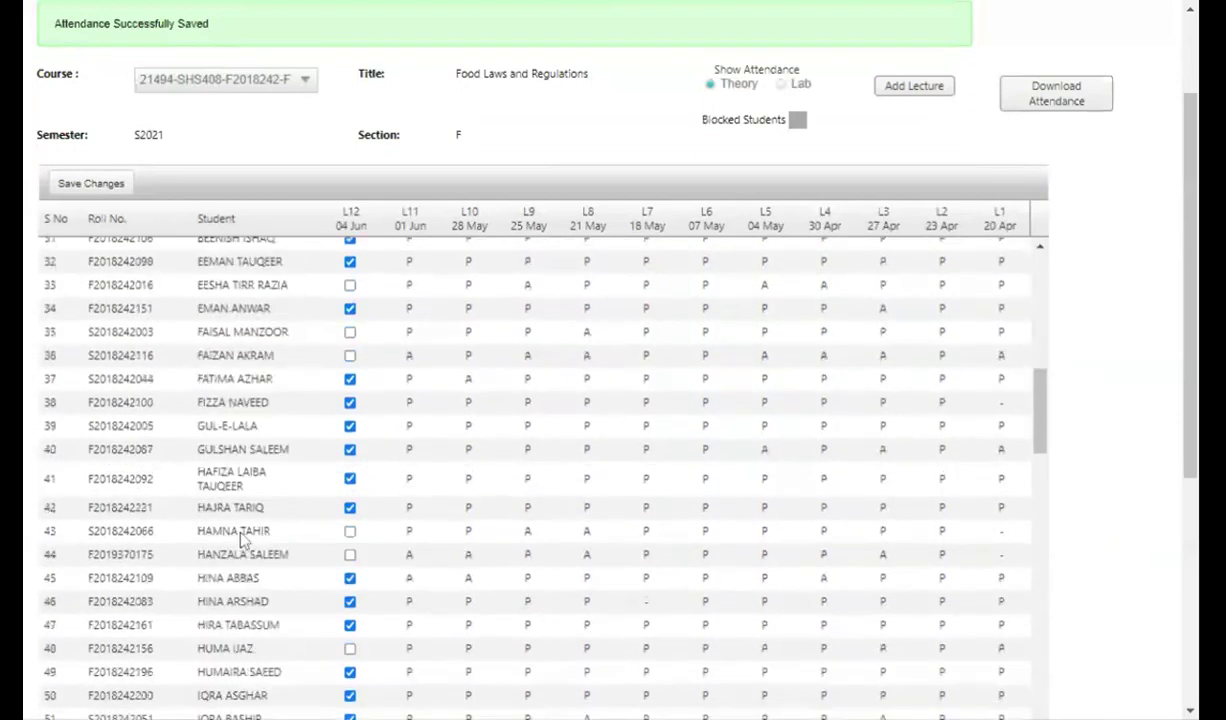
pyautogui.scroll(-15, 240, 540)
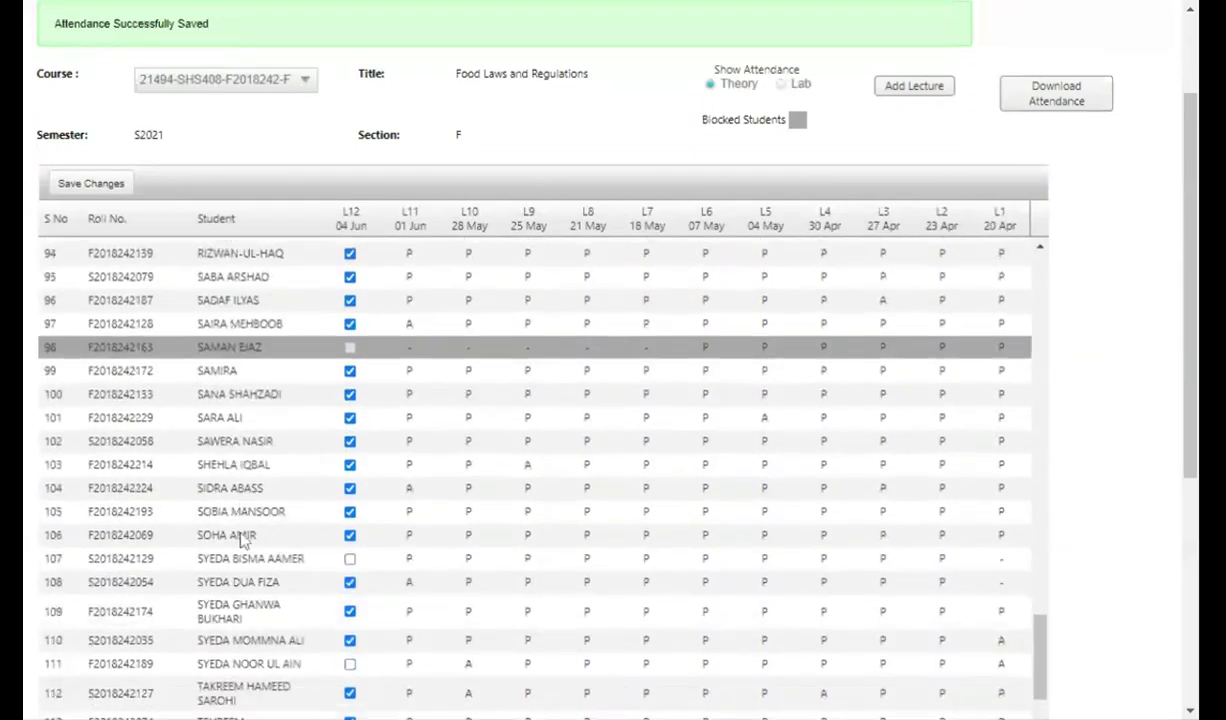
pyautogui.scroll(-3, 241, 539)
pyautogui.scroll(10, 367, 356)
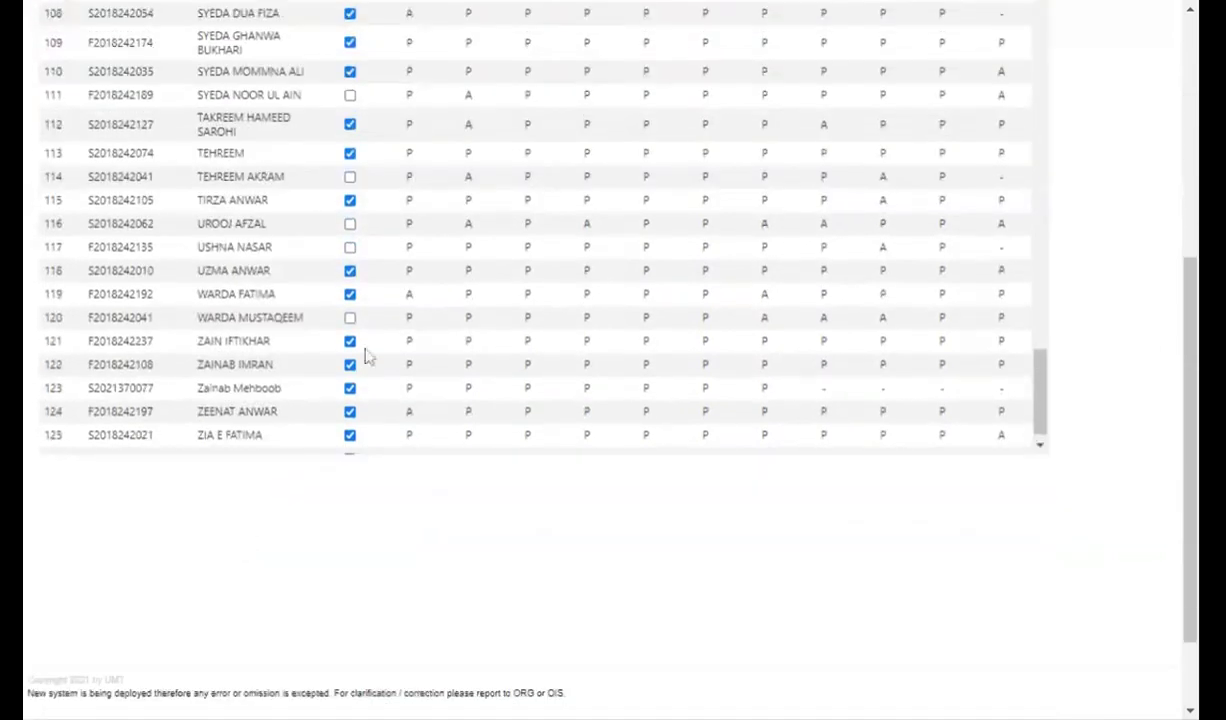
pyautogui.scroll(15, 547, 298)
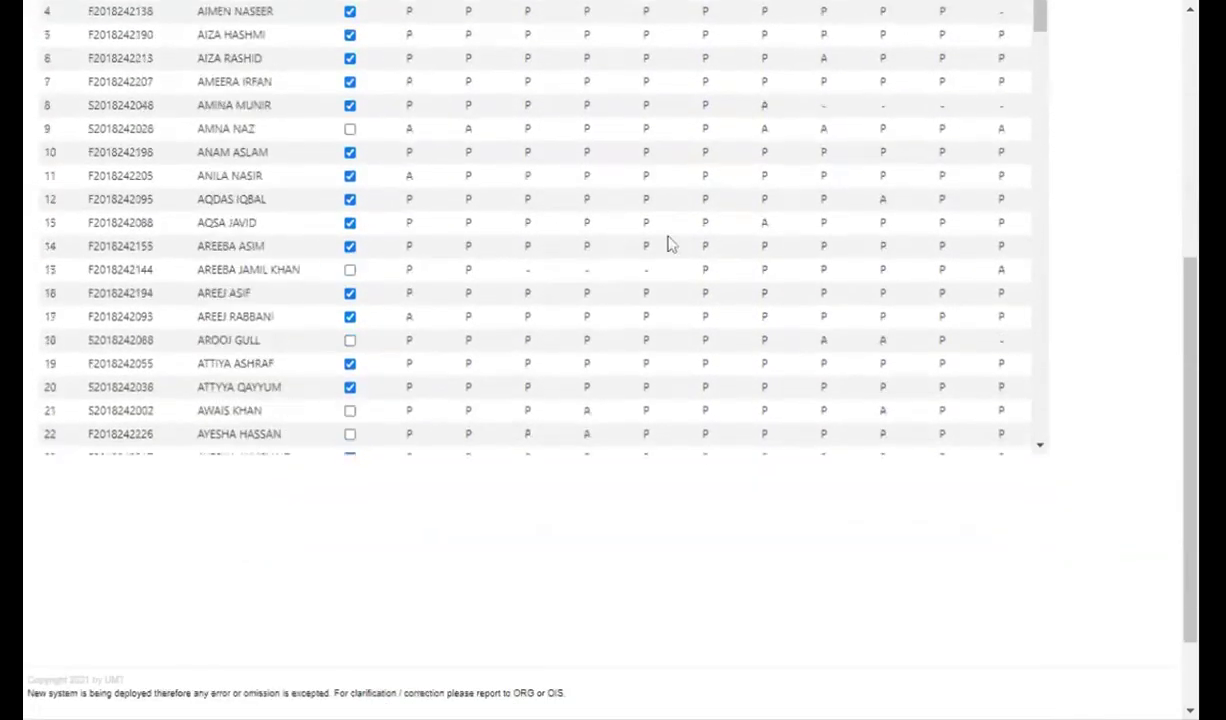